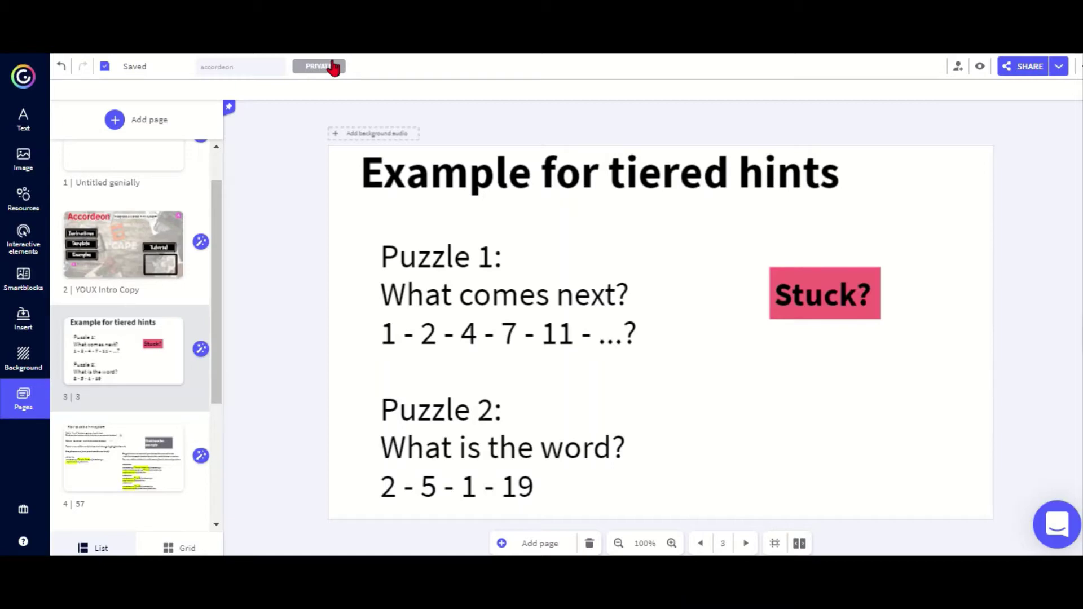
- Preview the presentation from the 'Example for tiered hints' slide
click(980, 67)
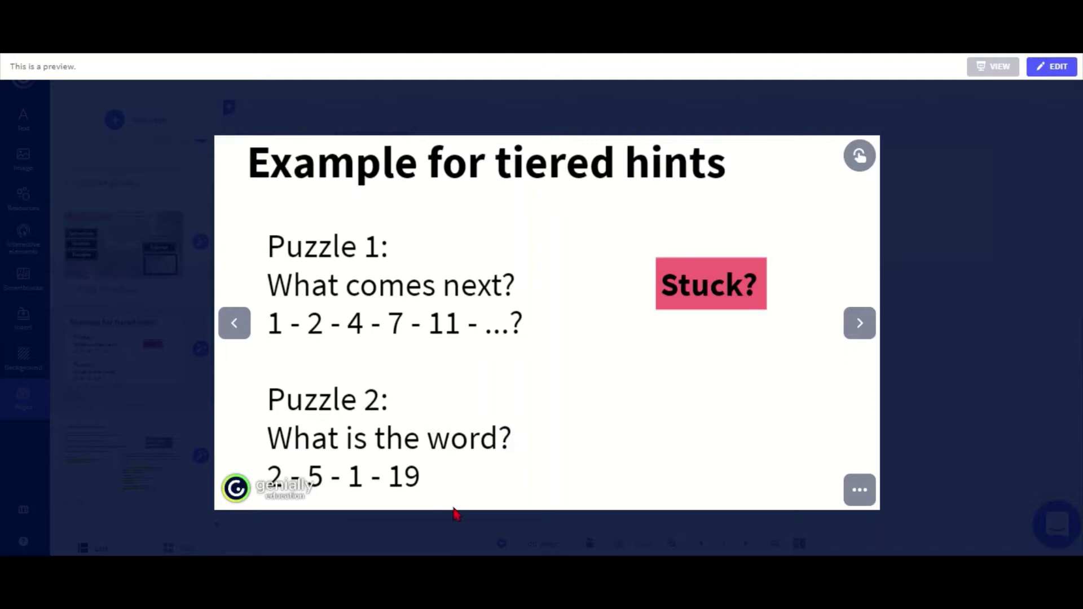
click(704, 296)
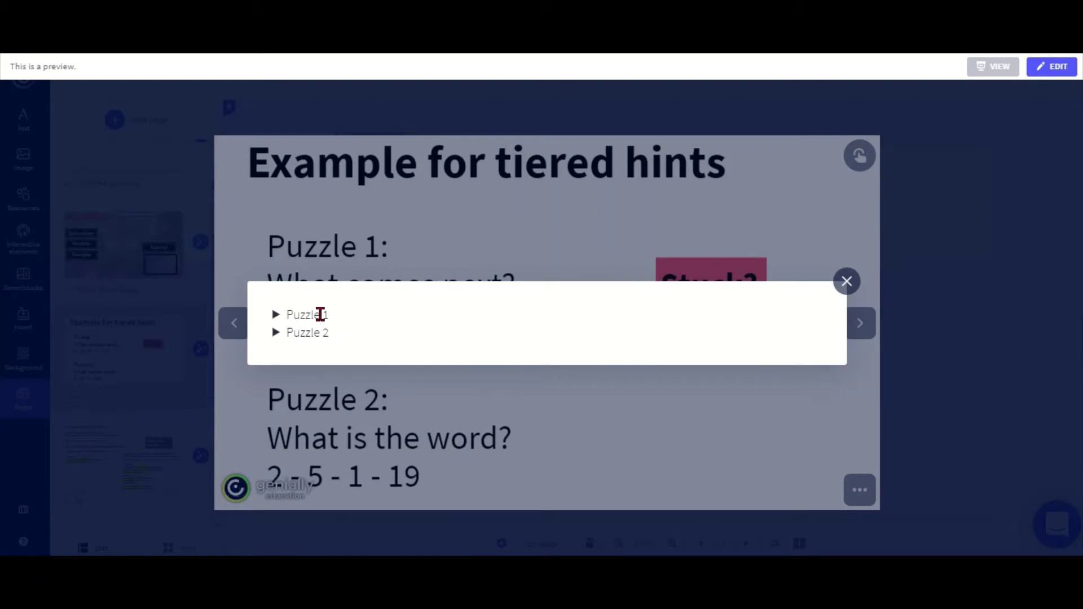
click(276, 316)
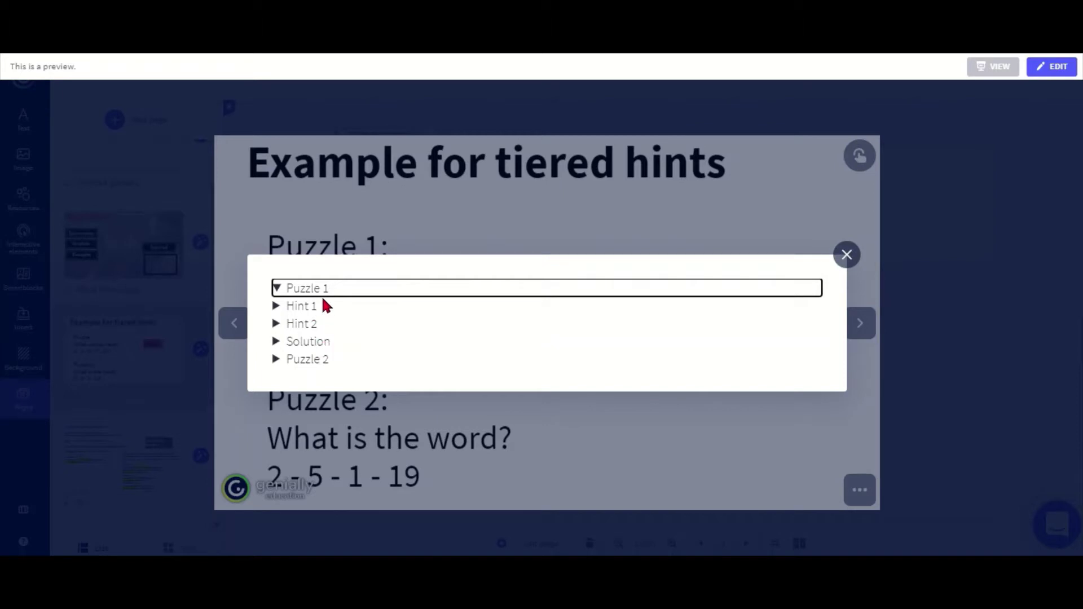
click(300, 306)
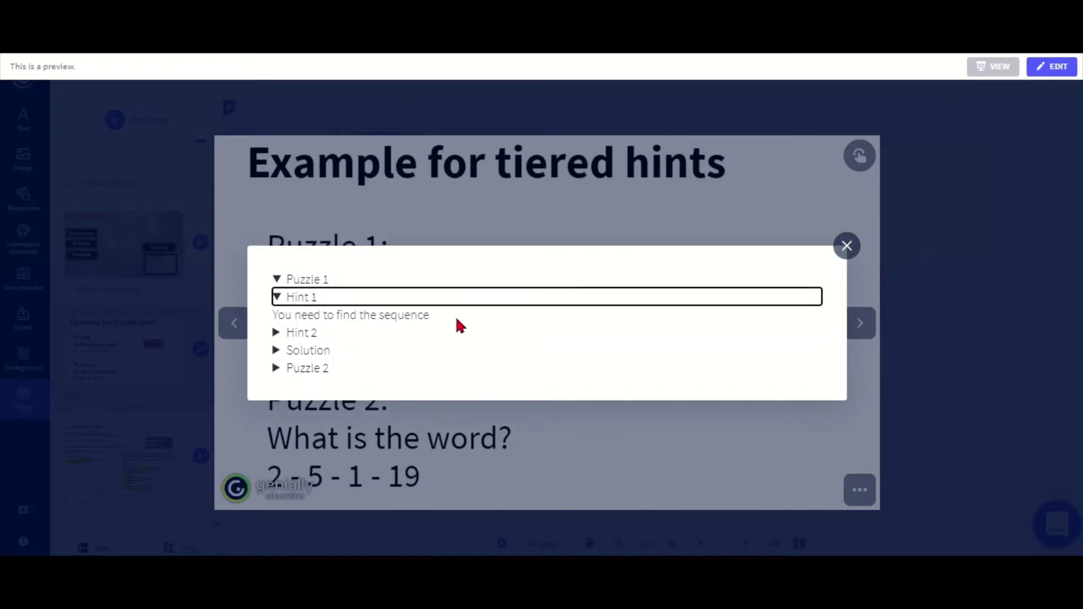
click(307, 332)
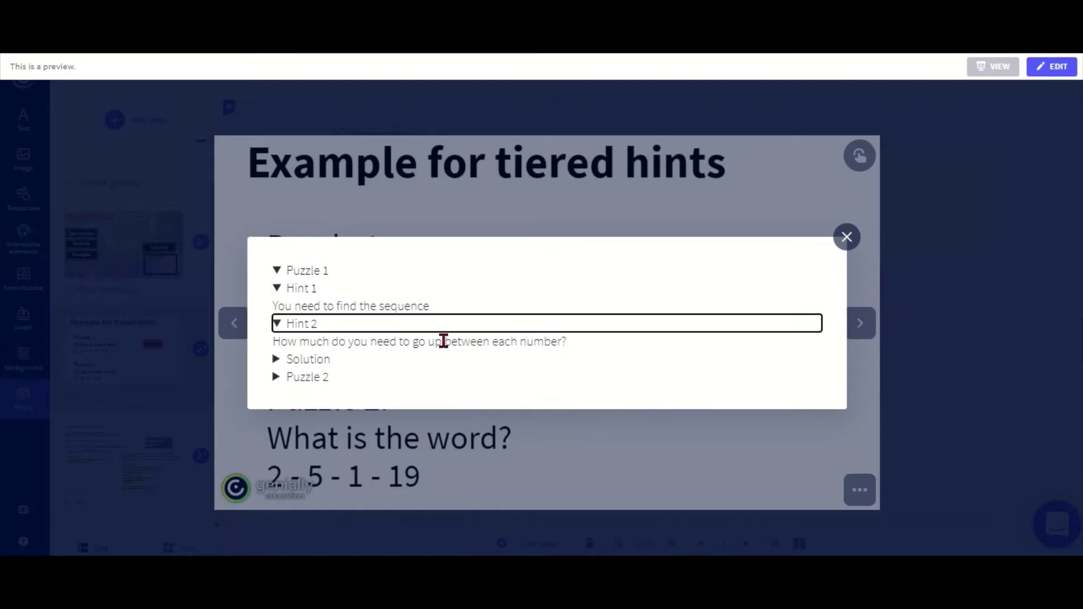
click(322, 326)
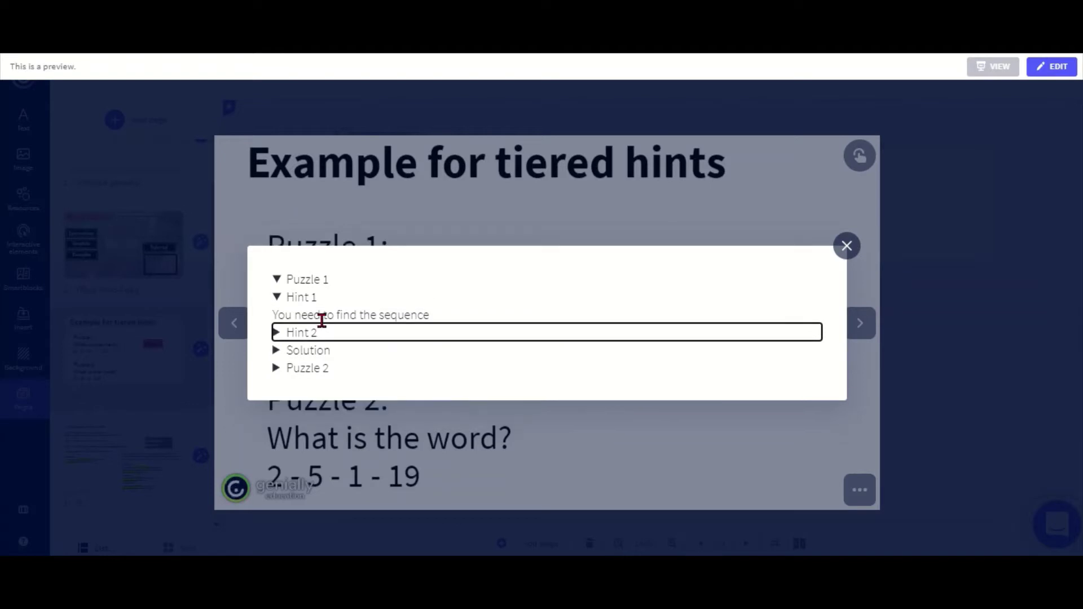
click(312, 349)
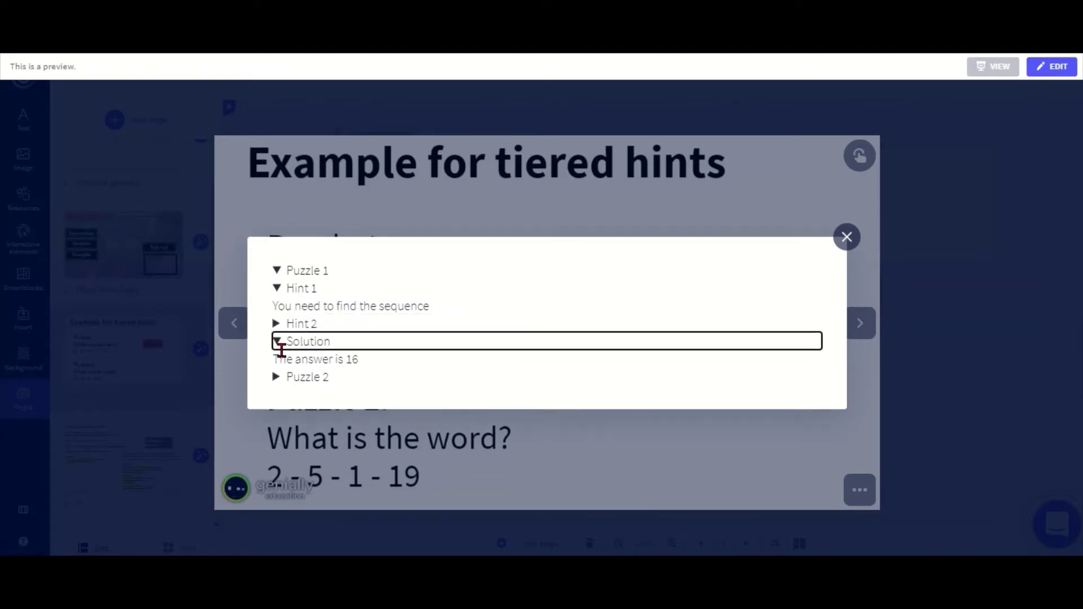
click(308, 342)
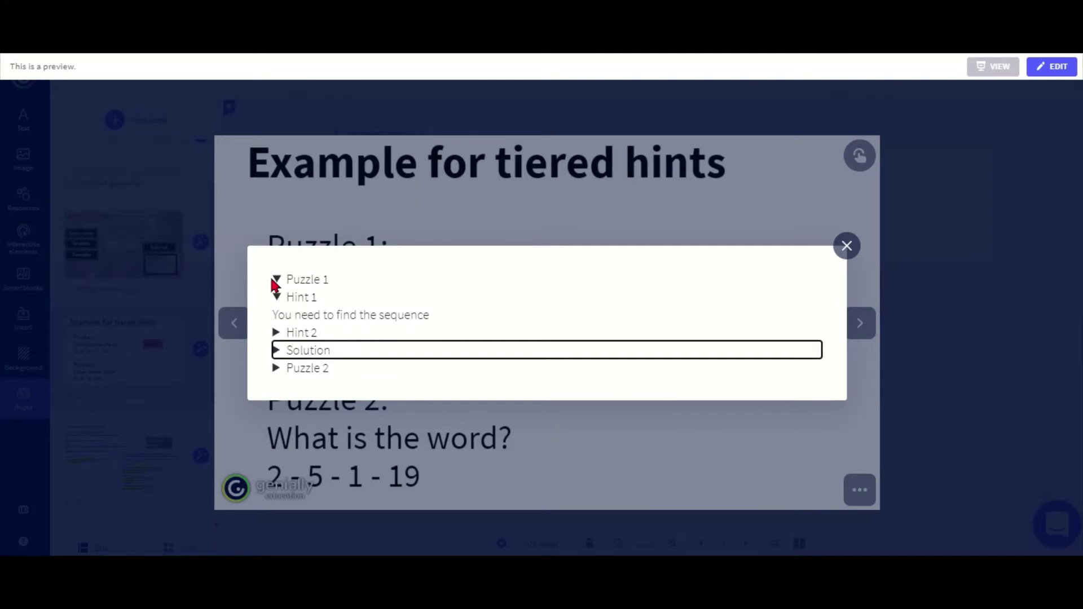
click(277, 282)
click(317, 332)
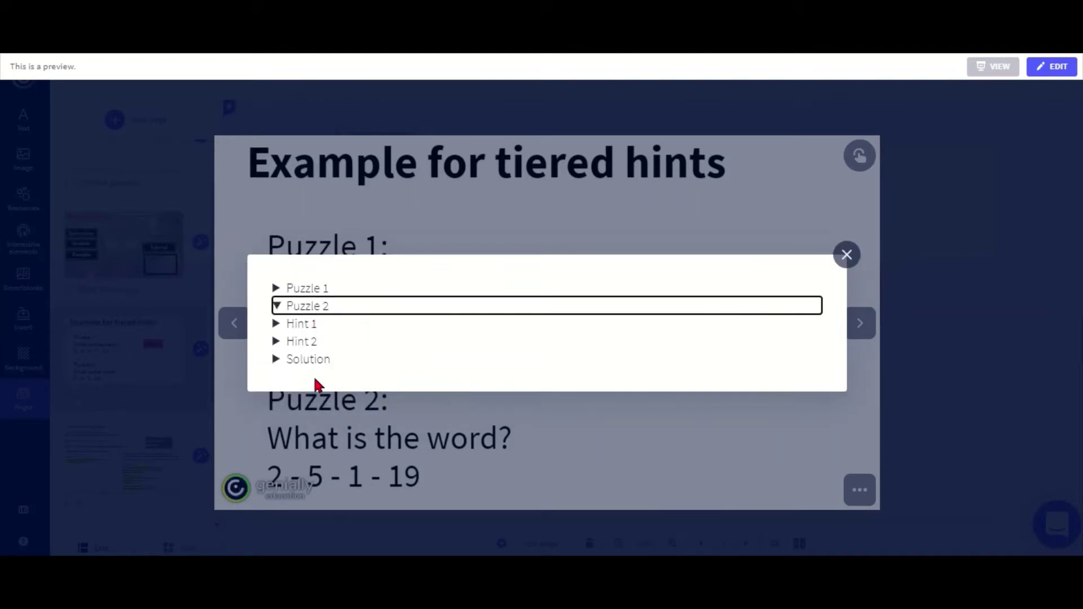
click(846, 255)
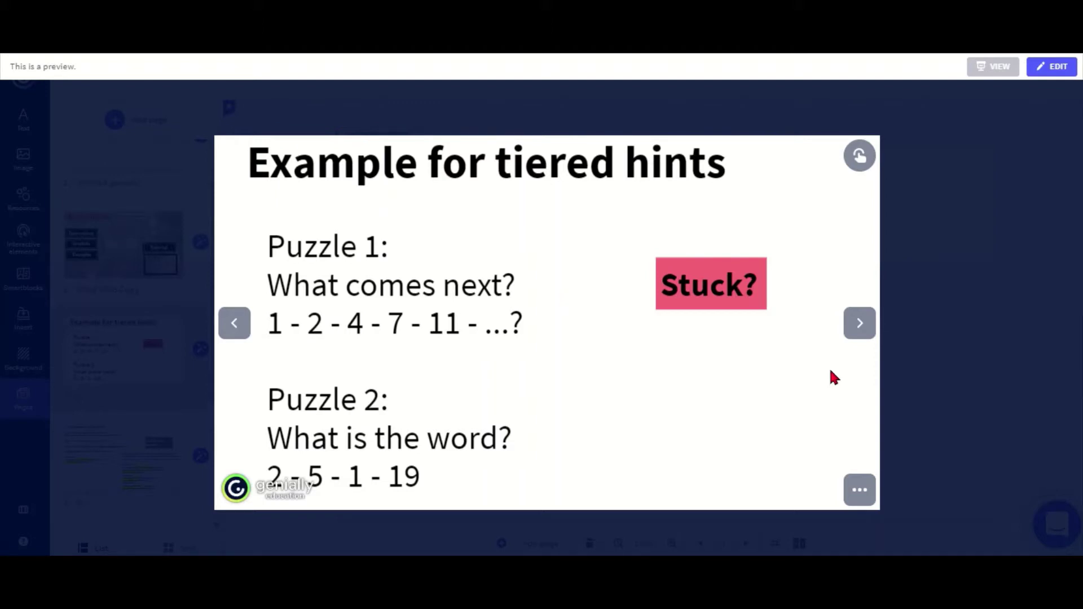
- Advance the preview through the 'How to add a hint system' and 'Hint System' slides
click(858, 330)
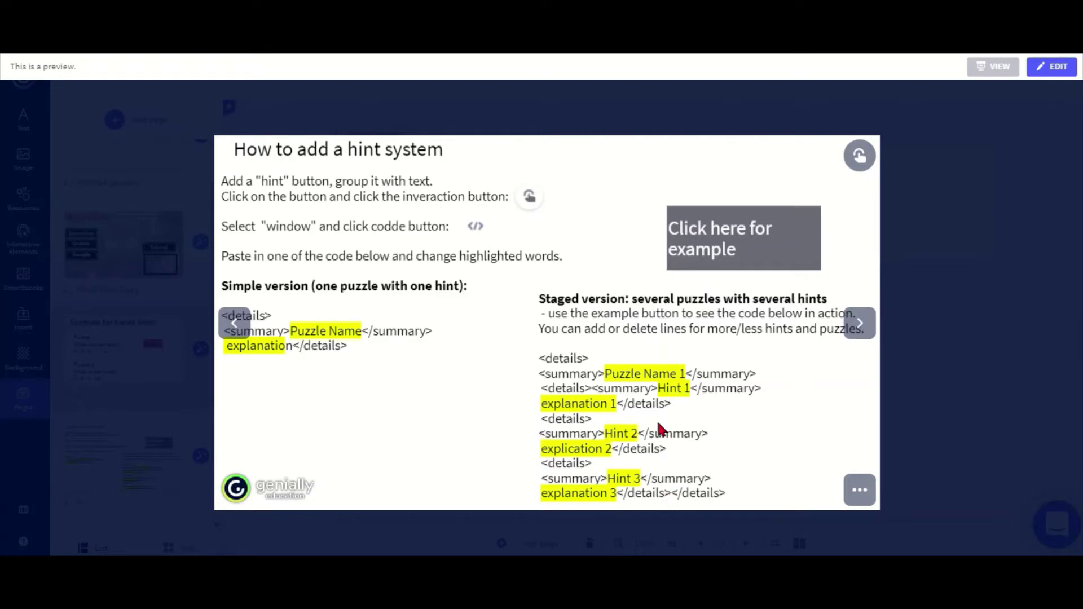
click(860, 323)
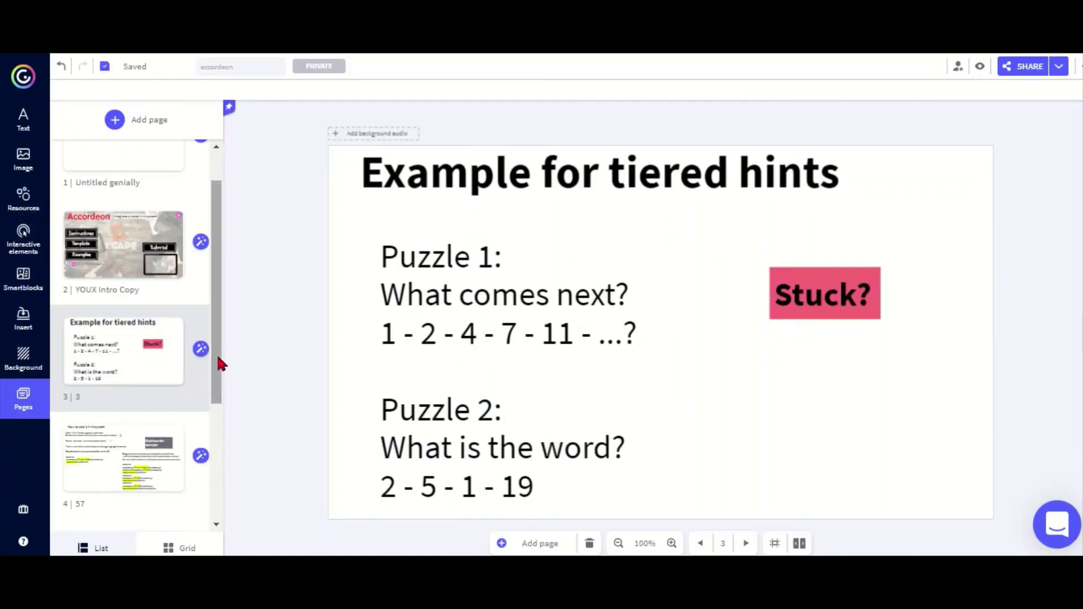
- Scroll the Pages list and open page 6, the '57 Copy Copy' Hint System slide
drag(218, 362, 213, 516)
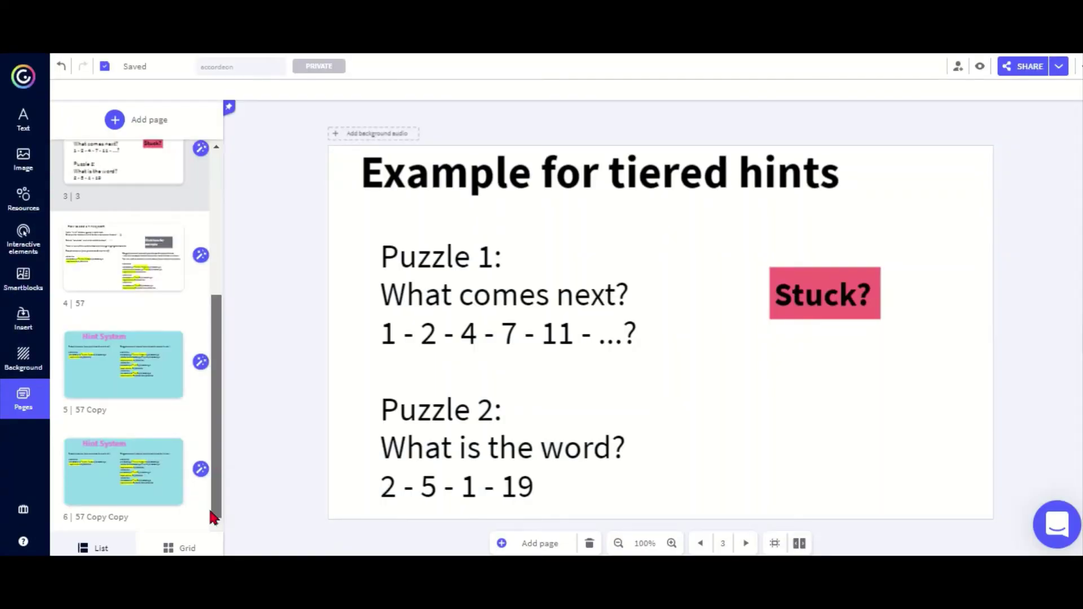
click(107, 370)
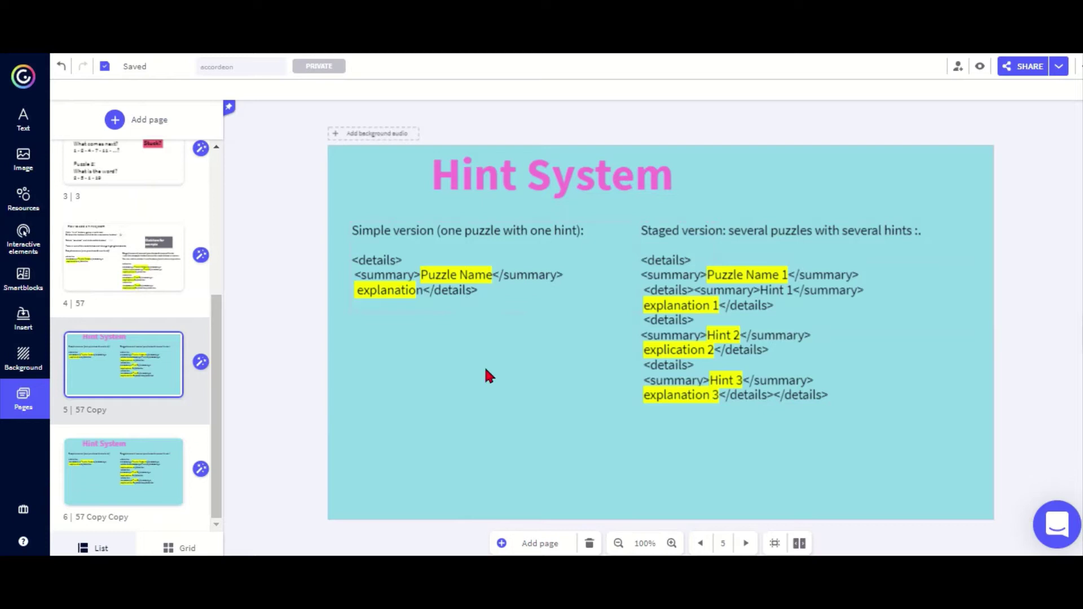
click(124, 474)
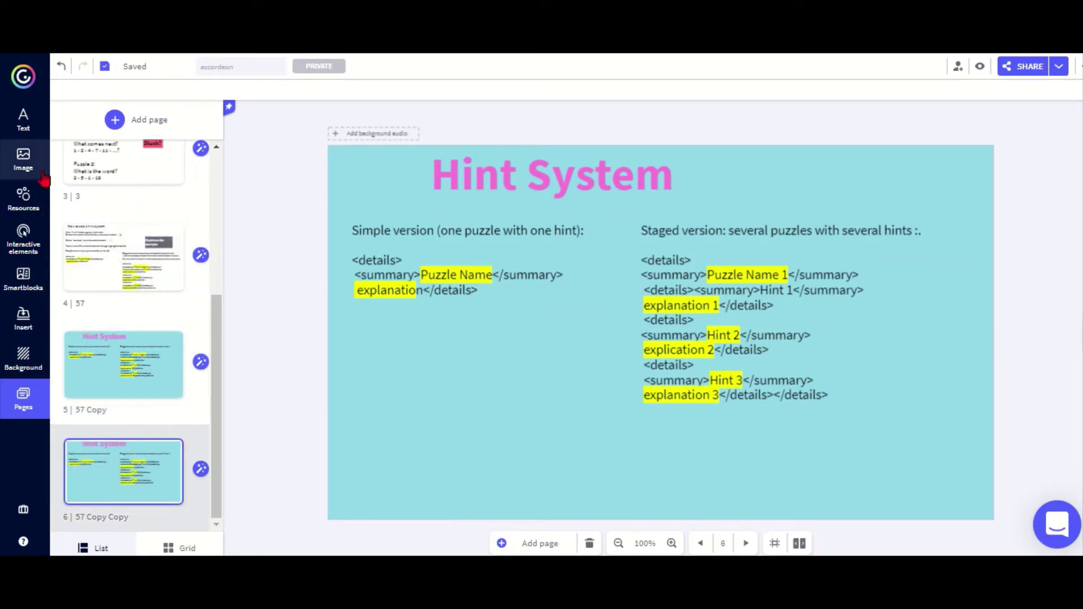
- Add a grey square below the simple-version code and flatten it into a wide rectangle
click(23, 197)
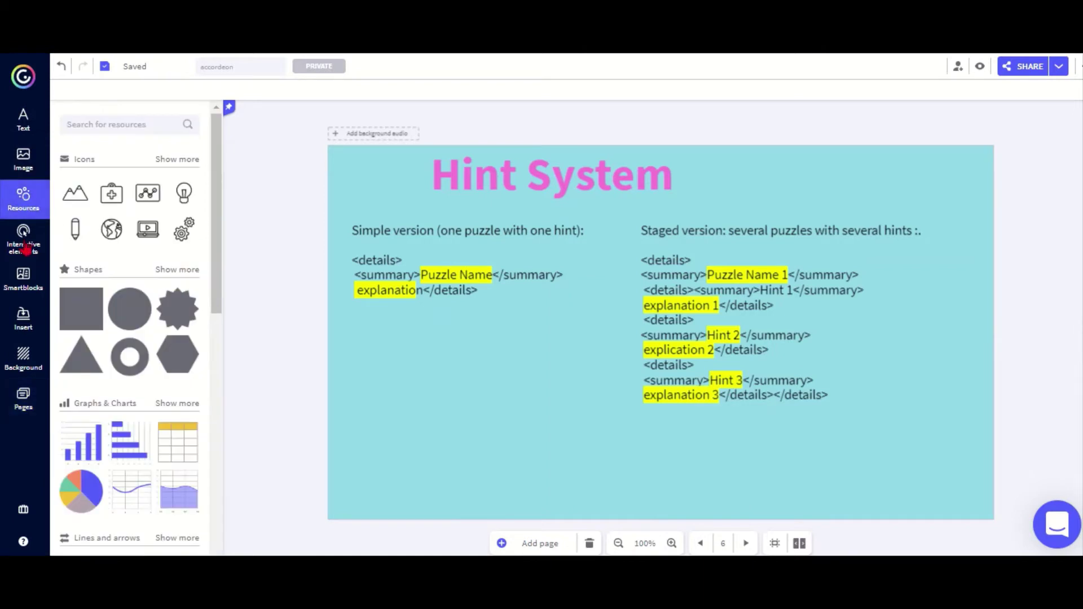
click(80, 318)
drag(664, 326, 424, 404)
drag(430, 463, 432, 402)
- Place a Title 2 text 'Hint' on the rectangle and group them into one button
click(23, 118)
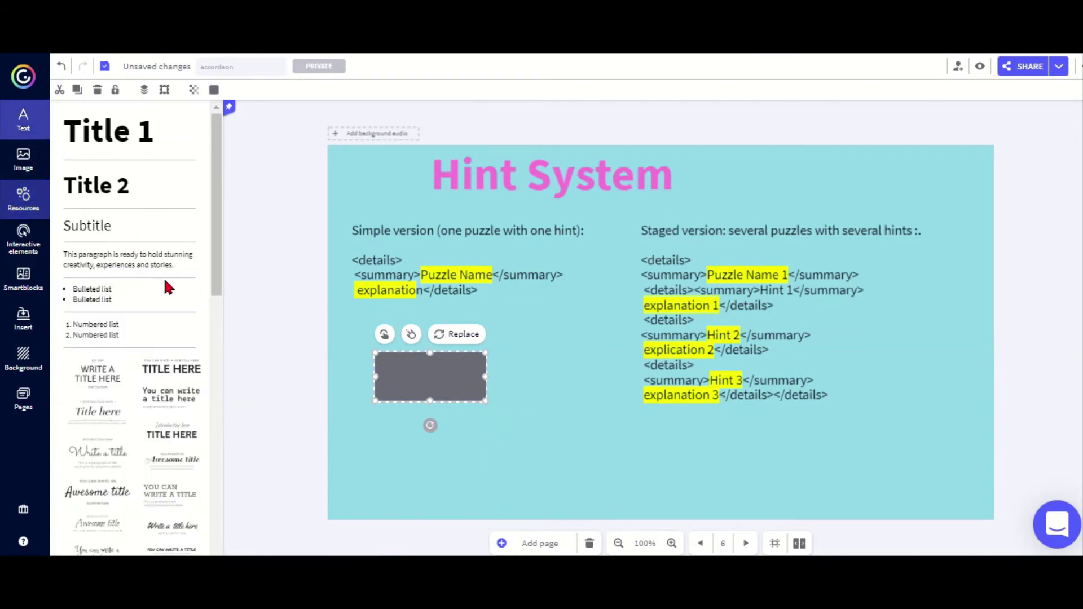
click(105, 186)
text(Hint)
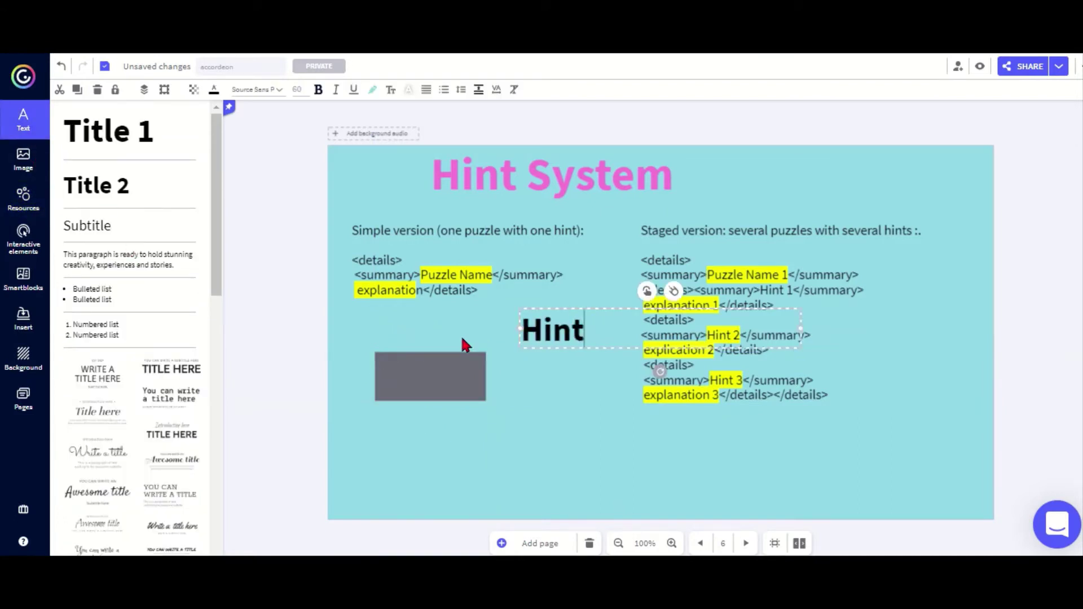
drag(567, 338, 414, 388)
drag(361, 342, 523, 427)
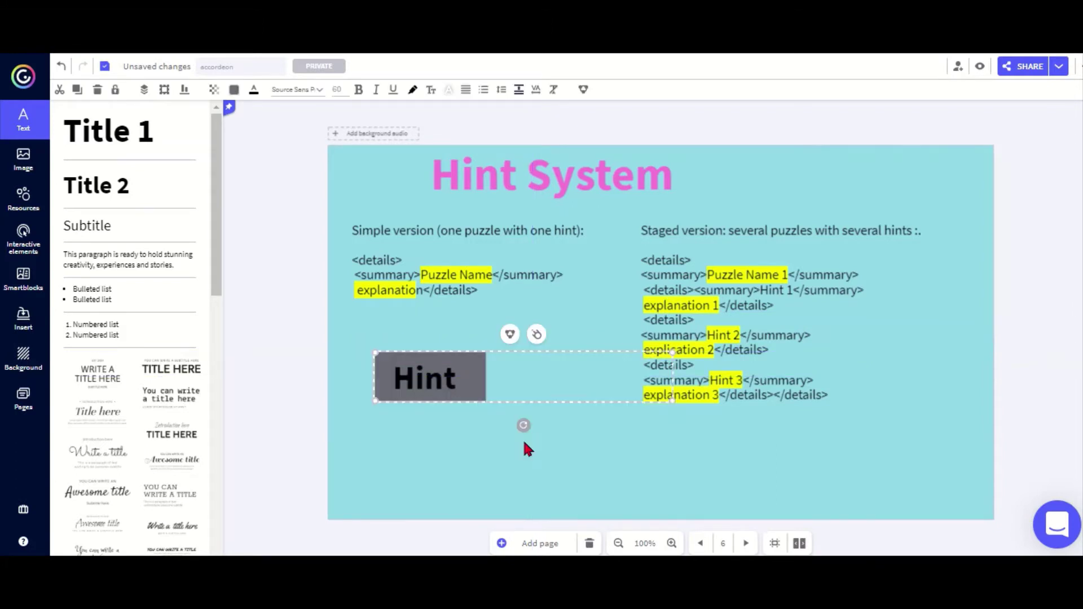
click(510, 335)
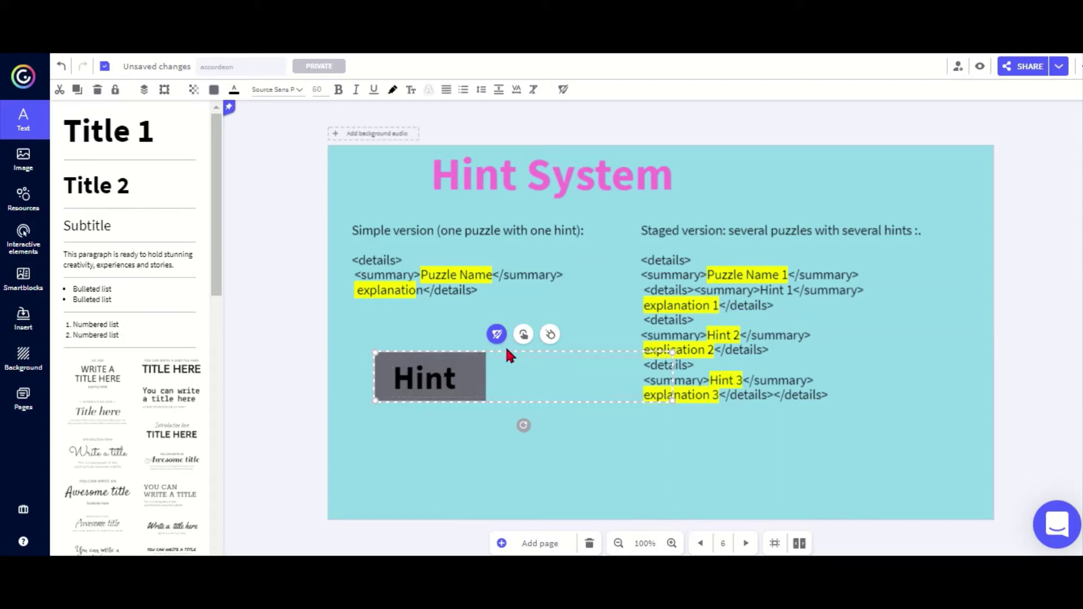
- Select all the staged-version code text
click(644, 293)
drag(644, 259, 710, 381)
drag(677, 328, 647, 257)
key(ctrl+c)
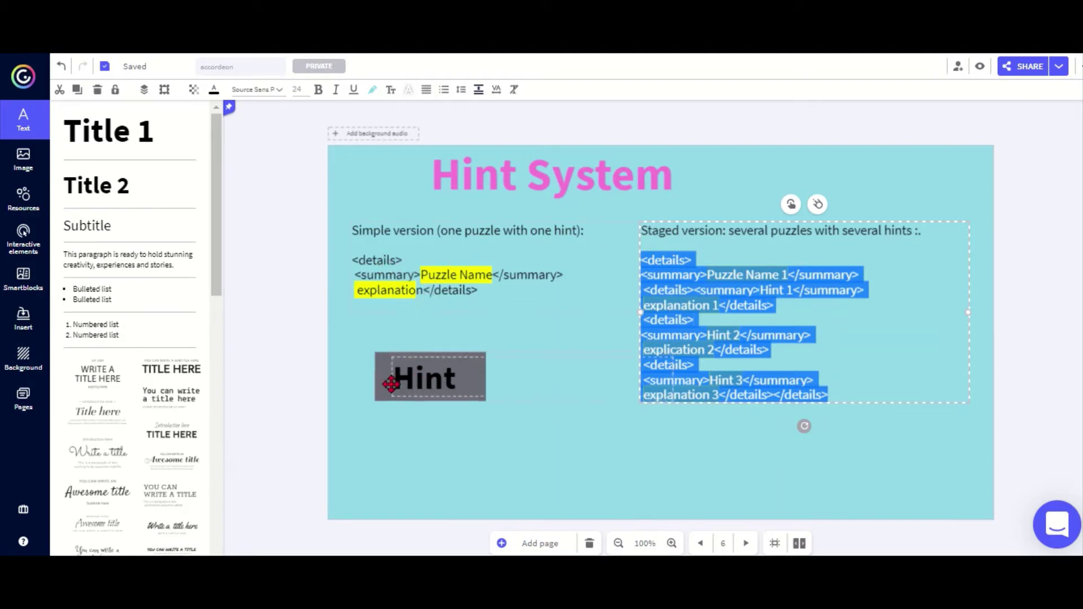
- Select the Hint button group and add interactivity to it
click(391, 383)
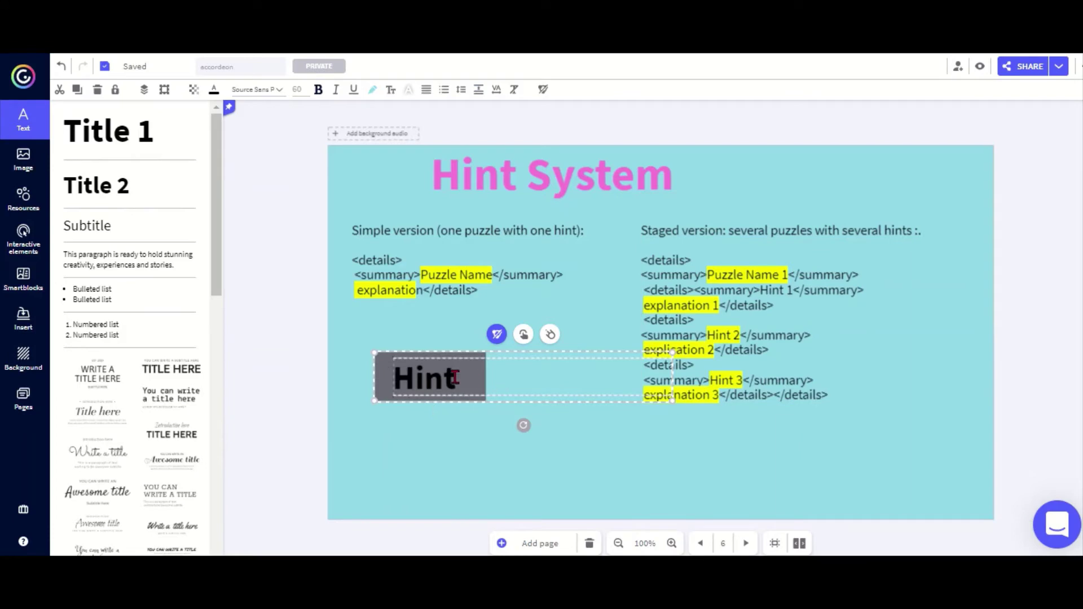
click(524, 335)
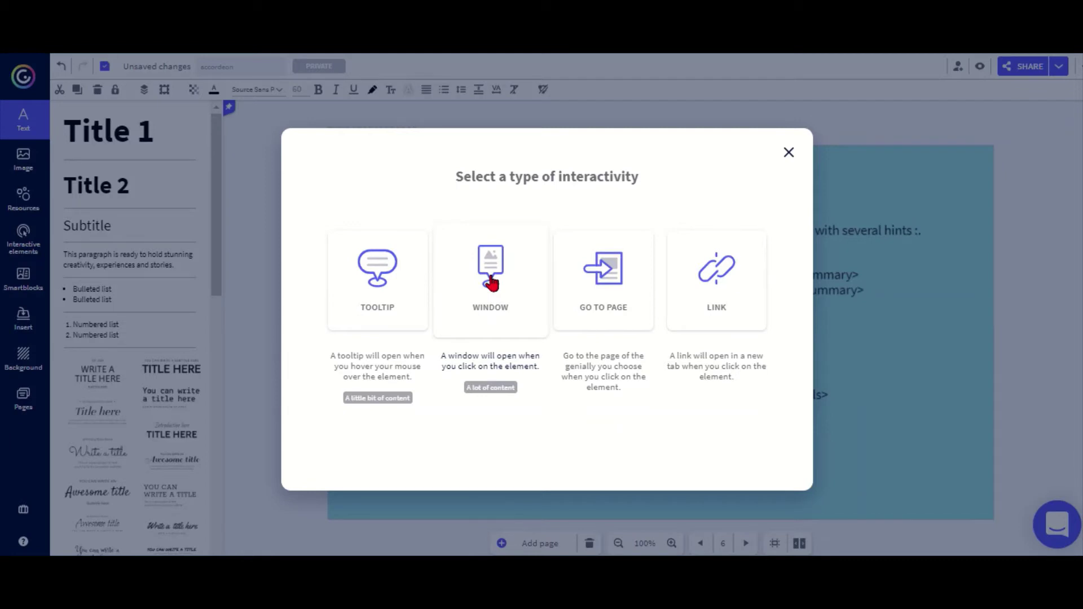
- Make the button open a window and paste the staged hint code into its HTML view
click(491, 276)
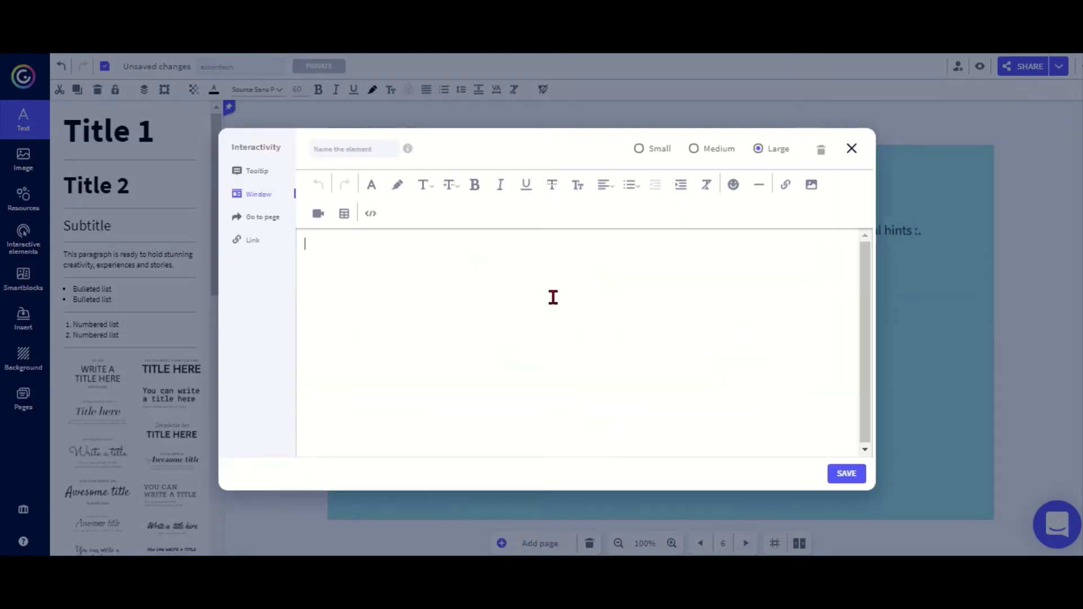
click(371, 215)
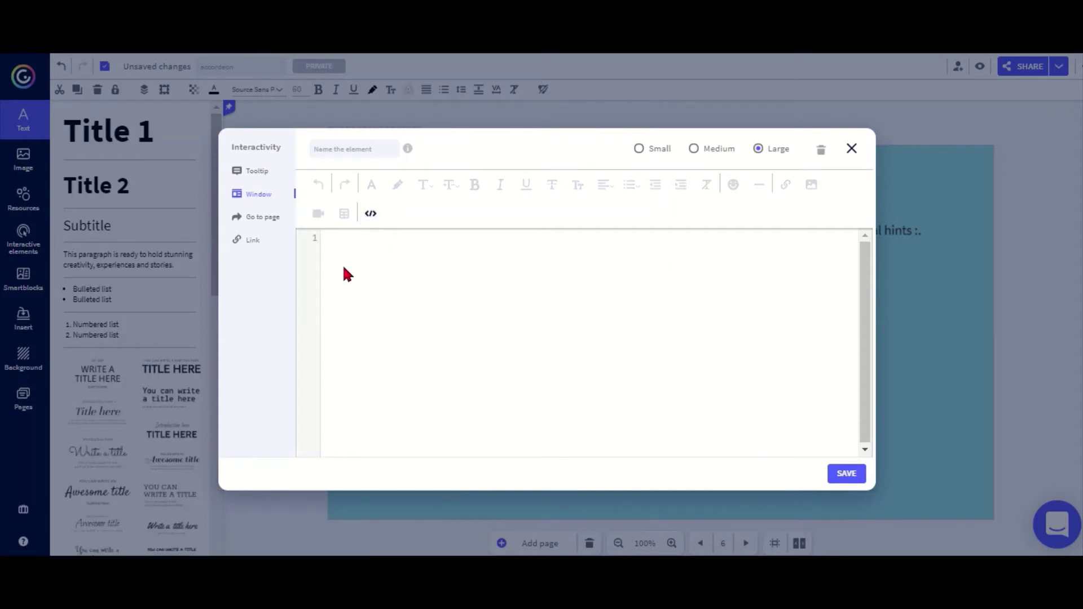
key(ctrl+v)
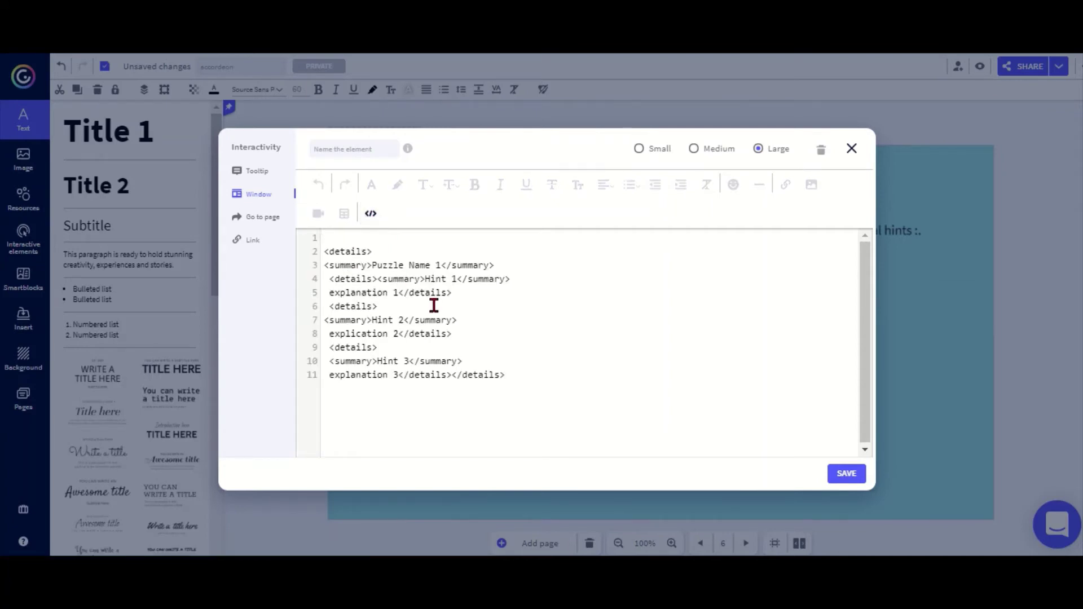
key(Delete)
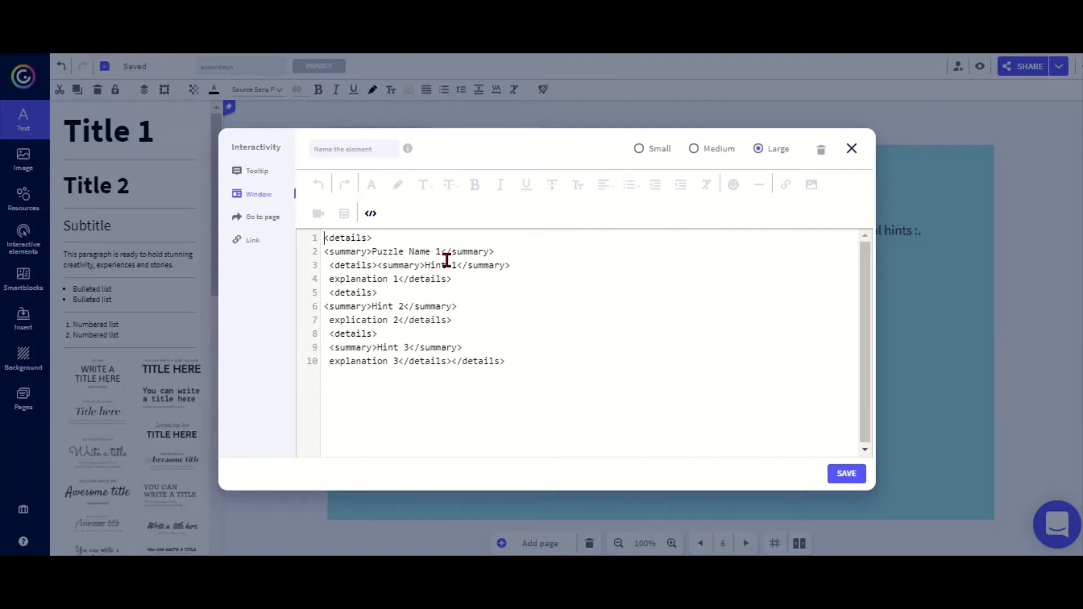
- Rename 'Puzzle Name 1' to 'Exercise one' and set the first hint to 'Look in your book'
drag(441, 251, 376, 250)
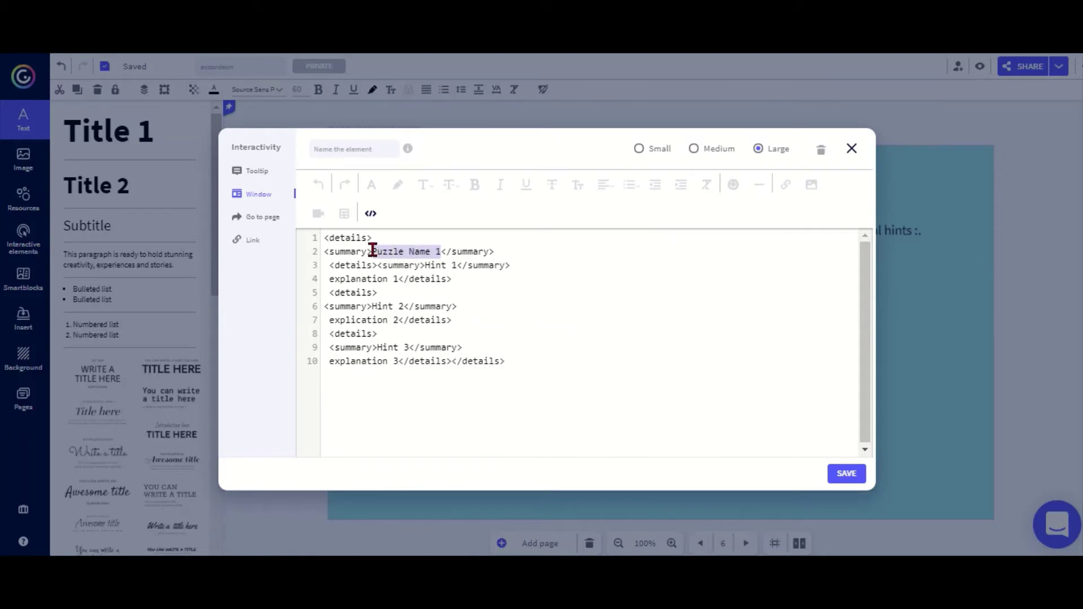
key(BackSpace)
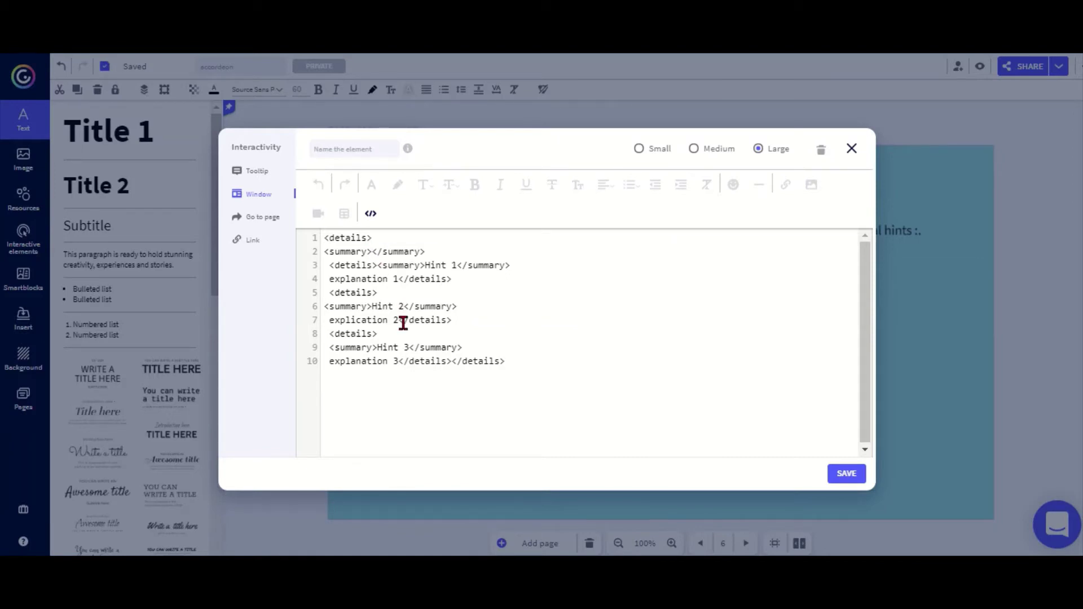
text(Exercise one)
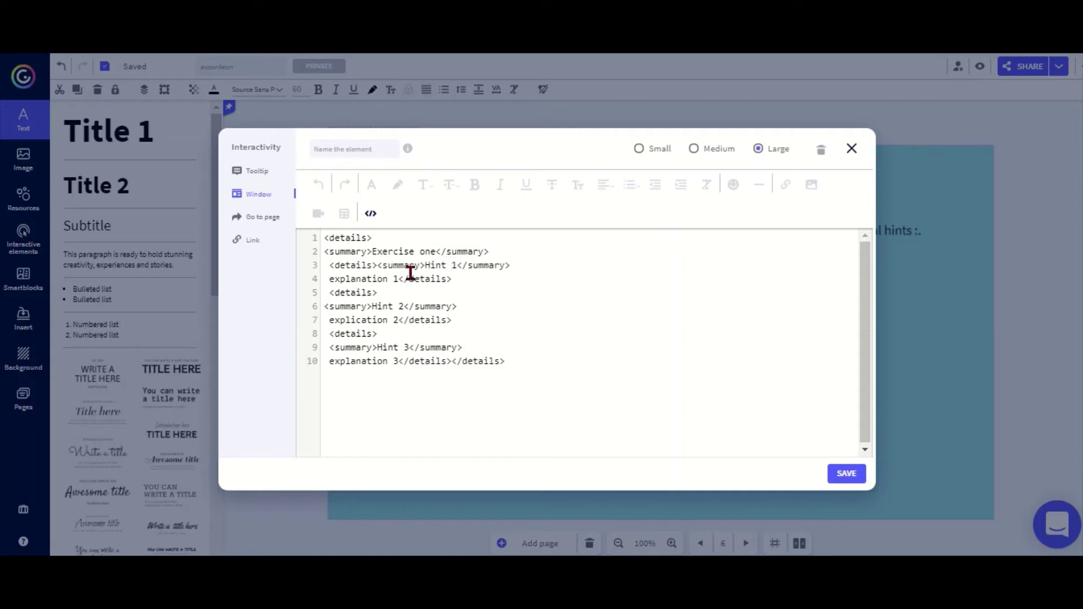
drag(398, 279, 327, 279)
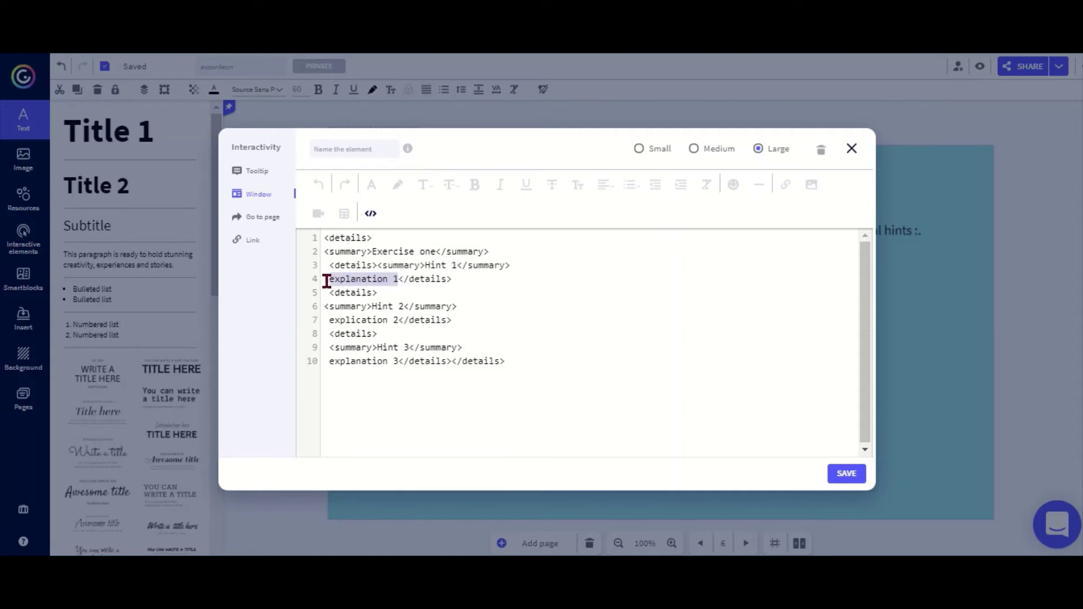
key(BackSpace)
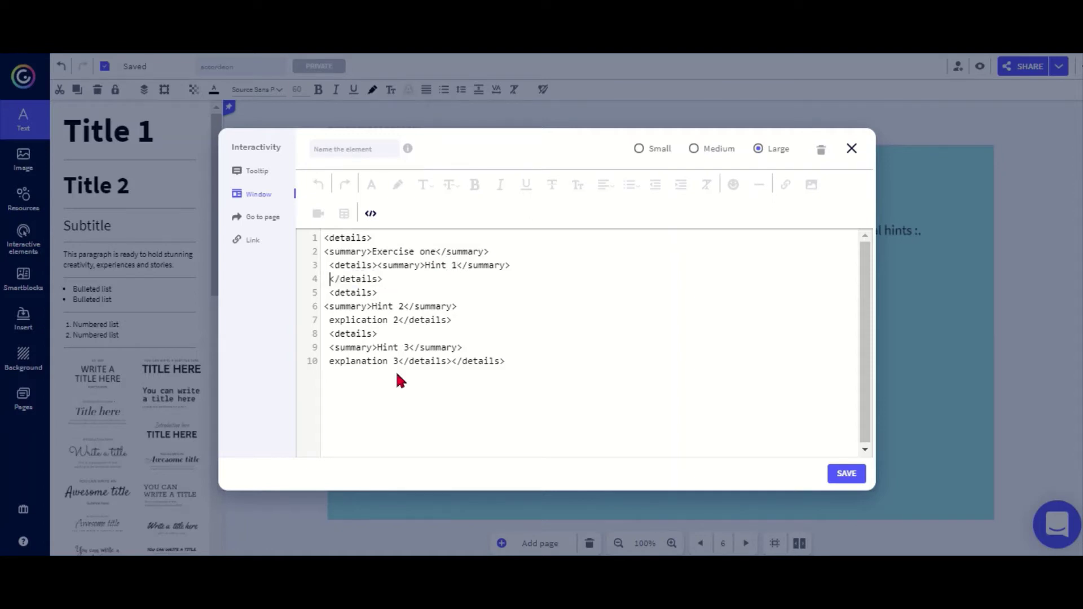
text(Look in your book)
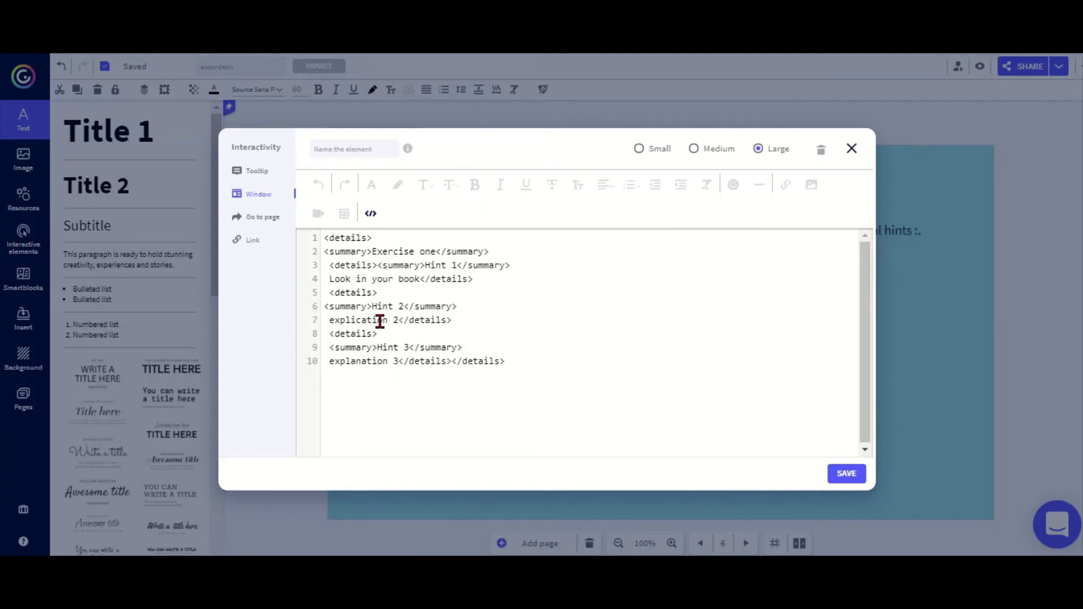
- Keep the second summary as 'Hint 2' and set its explanation to 'page 13'
key(BackSpace)
key(BackSpace)
key(BackSpace)
key(BackSpace)
key(BackSpace)
key(BackSpace)
text(On page 13)
click(398, 322)
drag(425, 305, 374, 309)
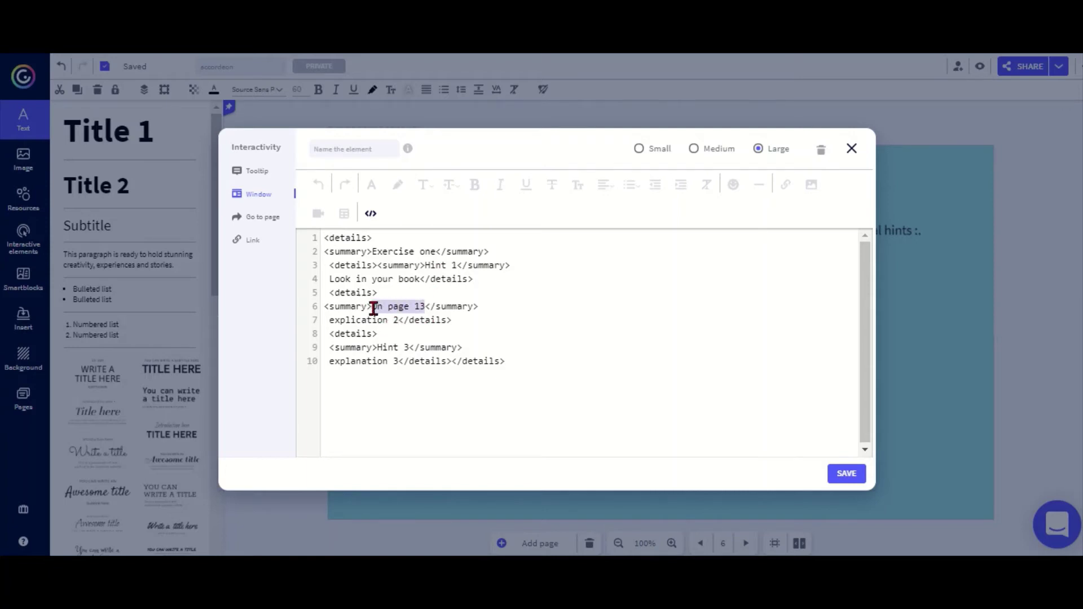
text(Hint 2)
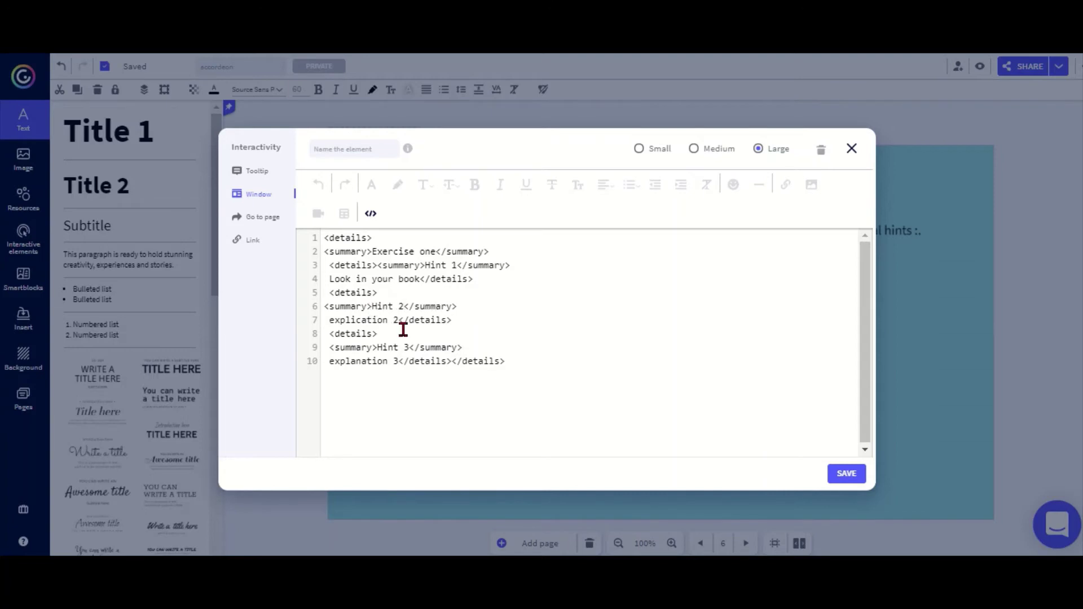
drag(397, 320, 331, 320)
key(BackSpace)
text(page 13)
- Relabel the third summary 'Solution' with the explanation 73
click(409, 347)
key(BackSpace)
key(BackSpace)
key(BackSpace)
key(BackSpace)
key(BackSpace)
key(BackSpace)
text(Sol)
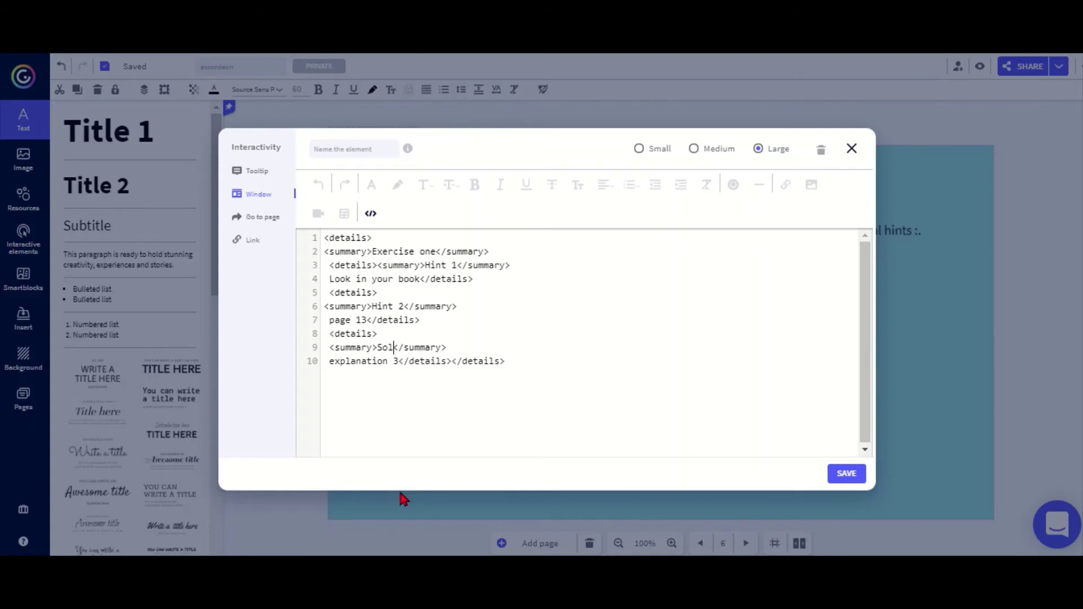
text(ution)
drag(397, 362, 330, 363)
key(BackSpace)
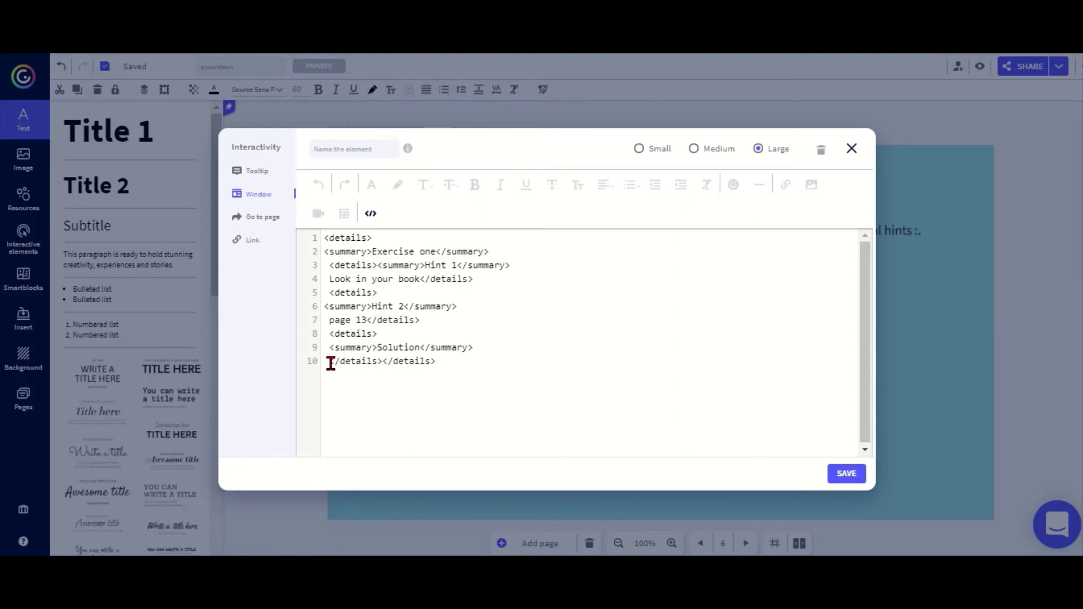
text(73)
click(395, 389)
- Save the window content and open the Hint window in preview
click(831, 473)
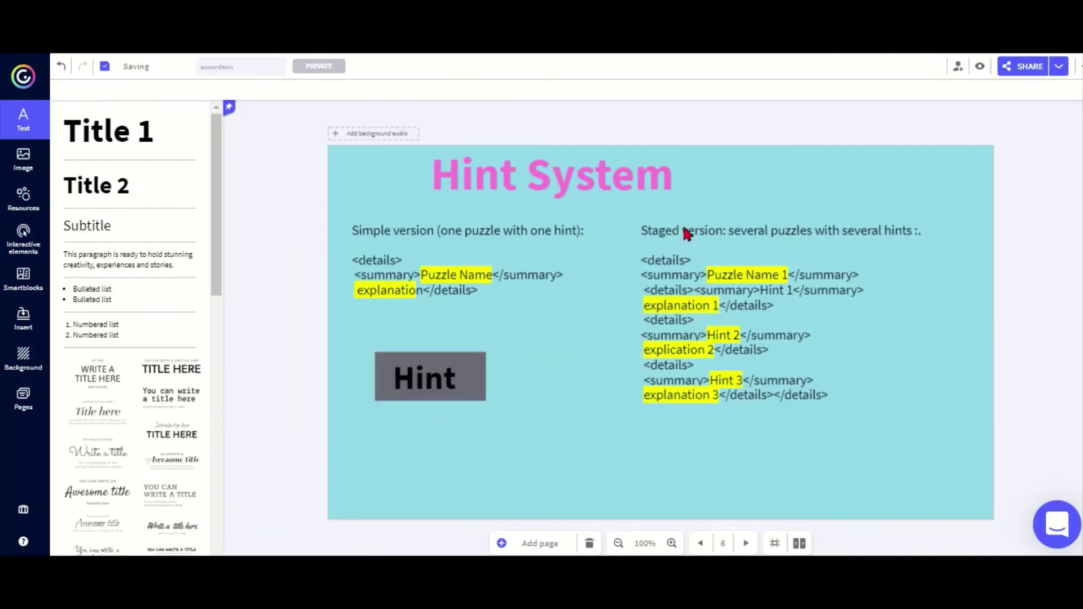
click(978, 66)
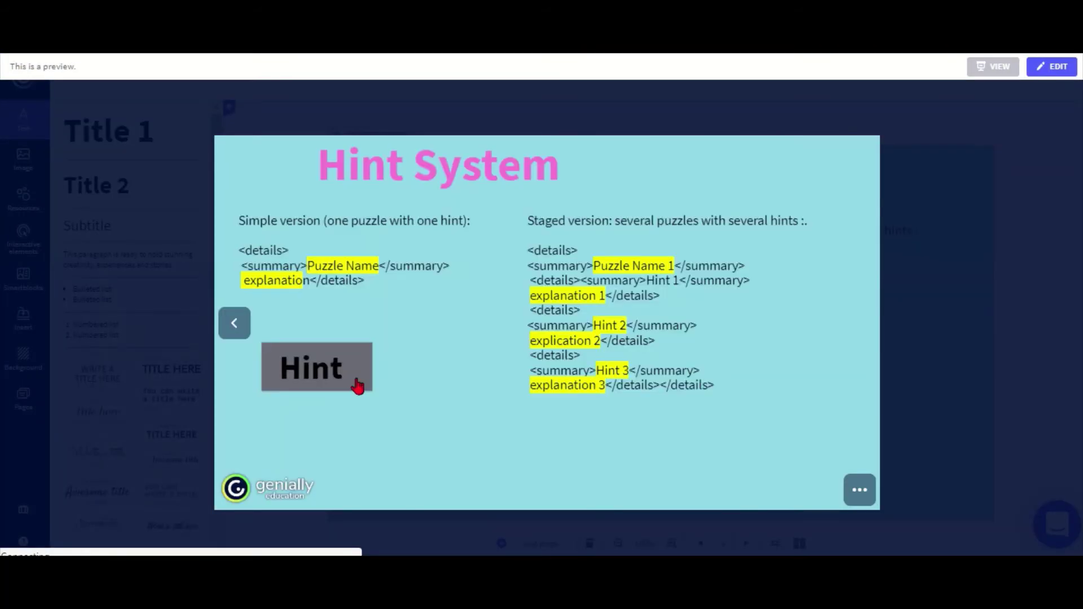
click(317, 370)
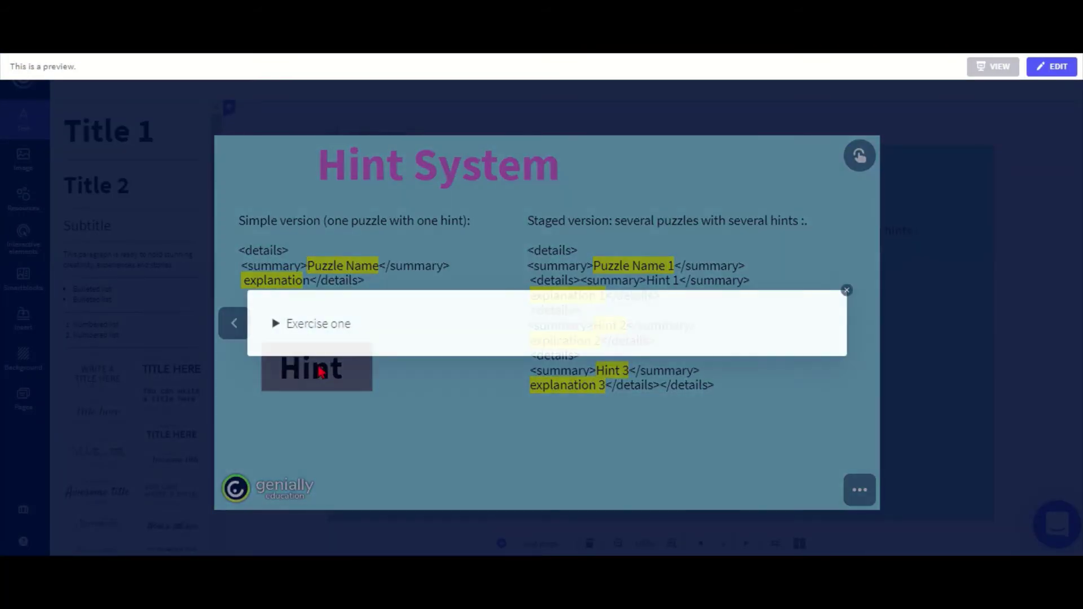
- Unfold Exercise one, both hints and the solution 73, then close the window
click(274, 323)
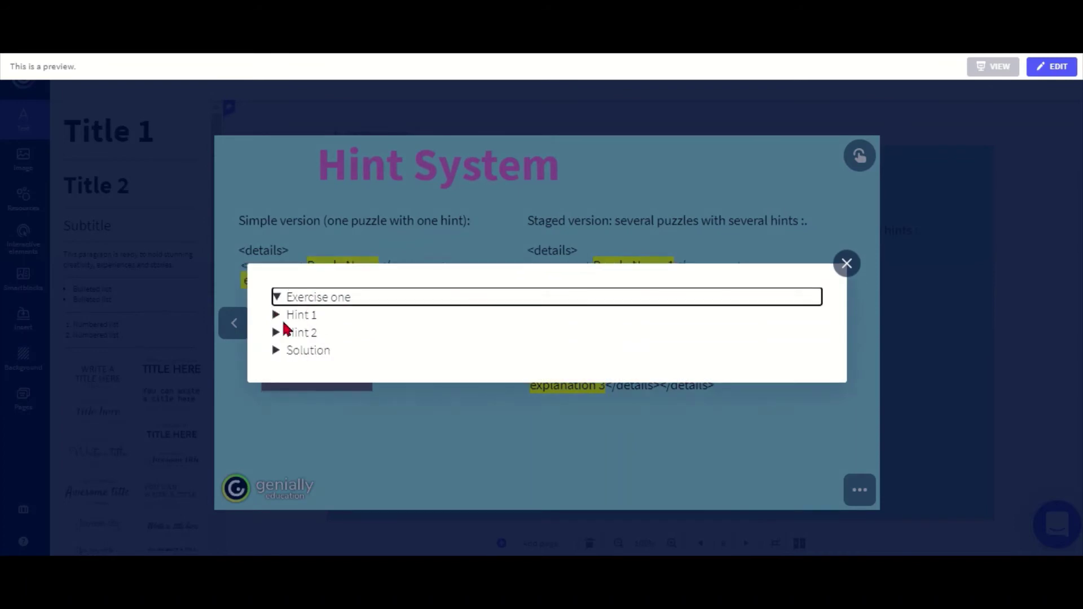
click(276, 315)
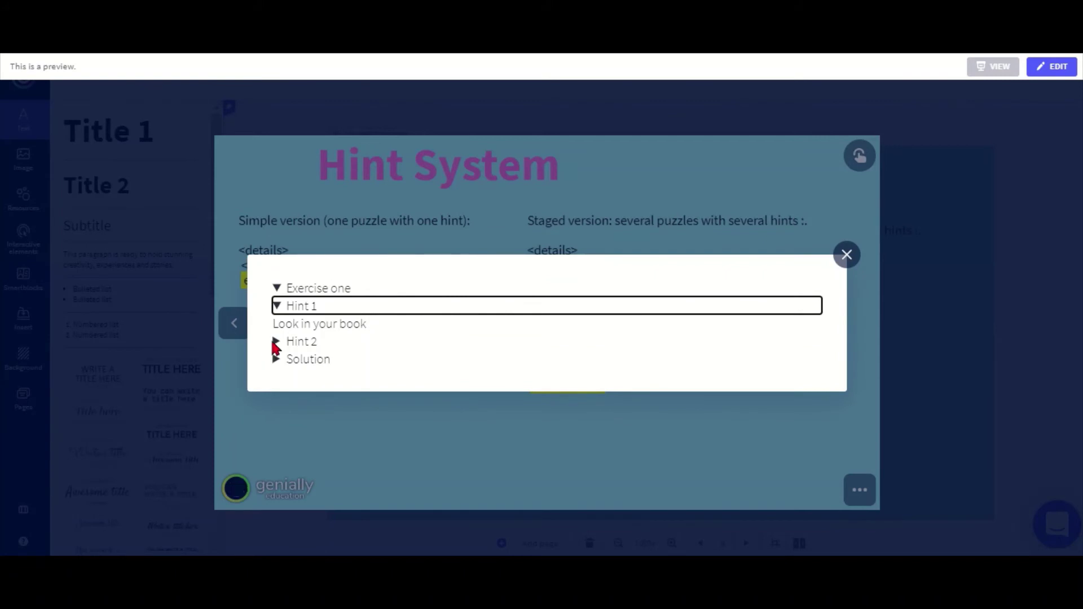
click(275, 341)
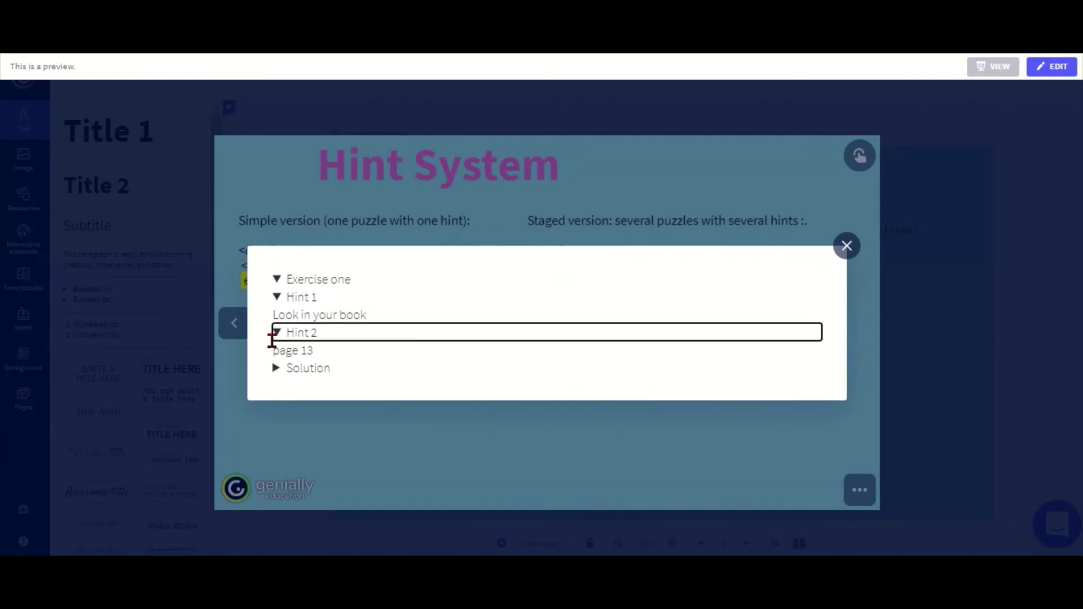
click(275, 369)
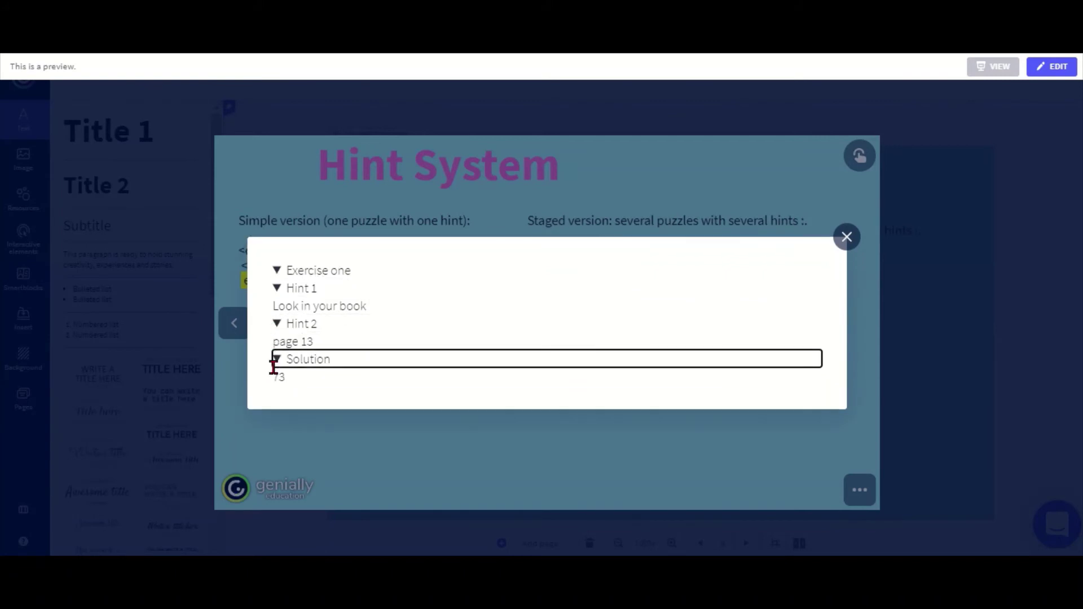
click(847, 237)
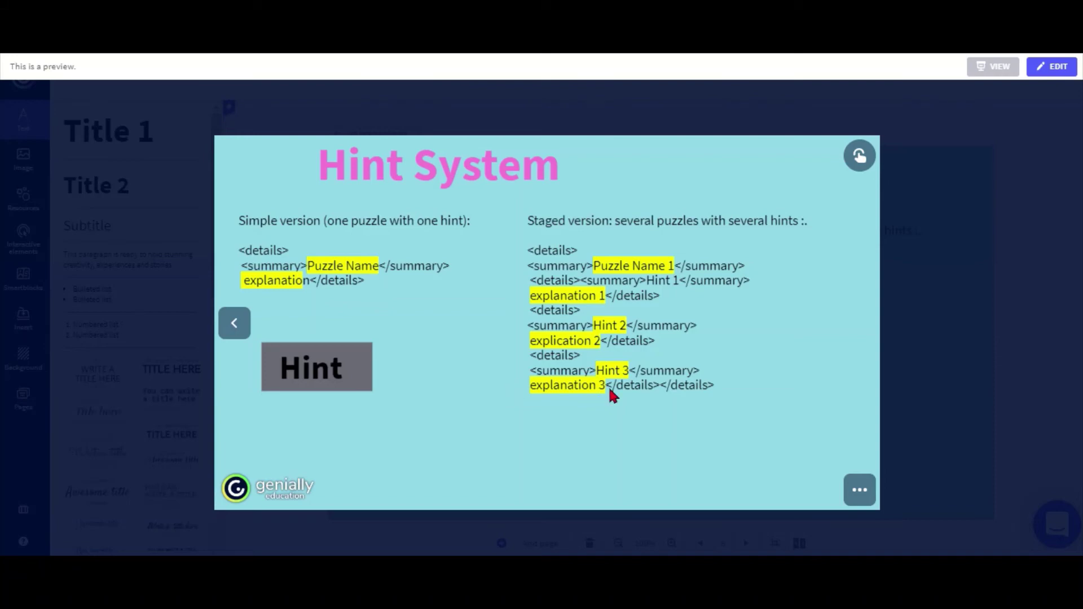
- Return to editing and select all the staged-version template code
click(914, 343)
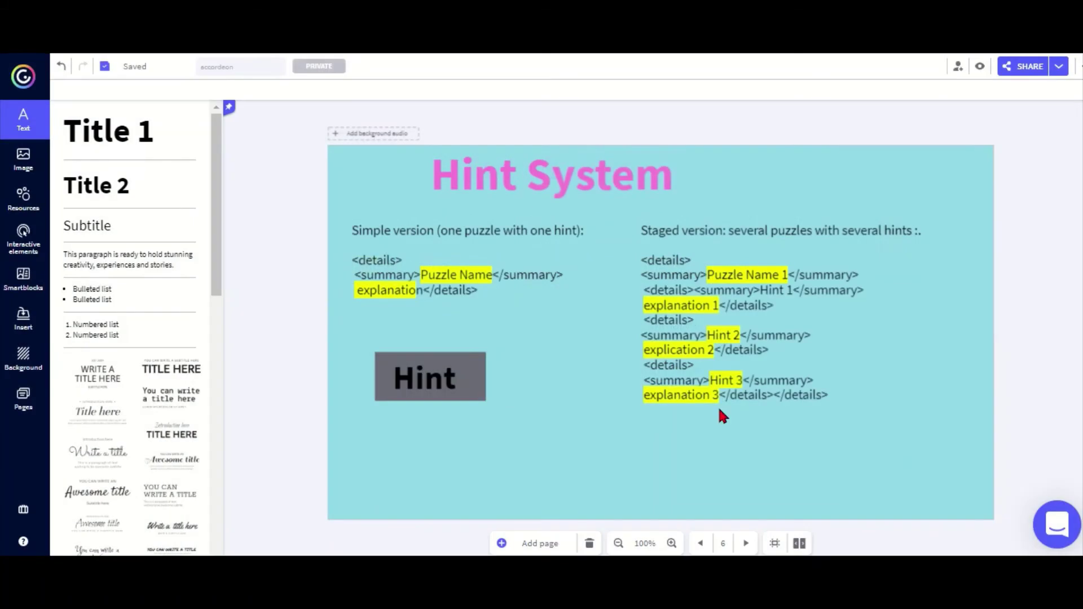
click(721, 396)
drag(838, 387, 645, 258)
key(ctrl+c)
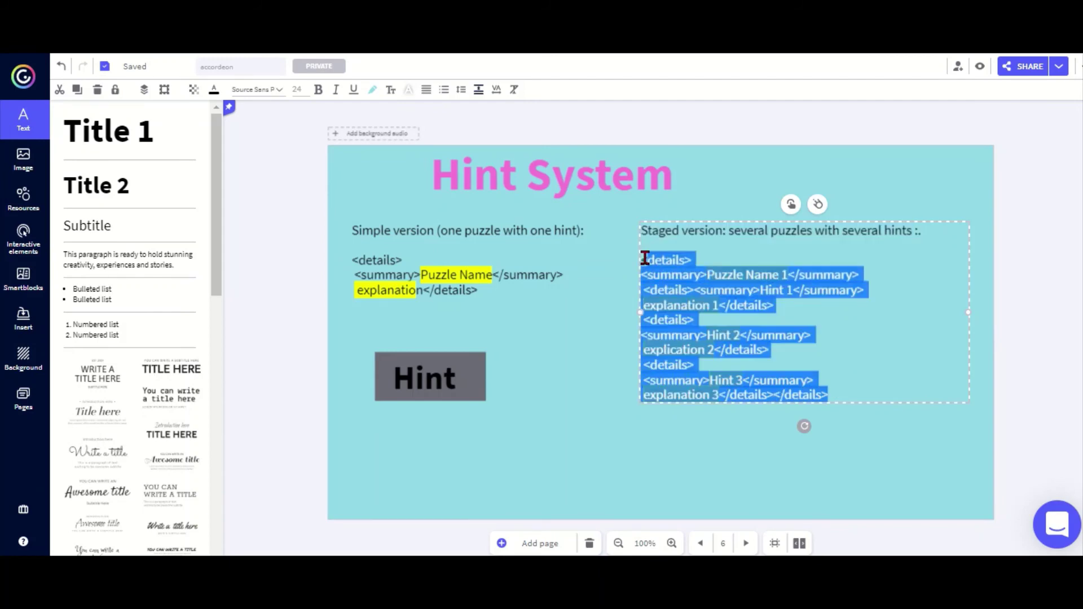
- Paste the staged template after Exercise one in the Hint window's HTML code
click(409, 389)
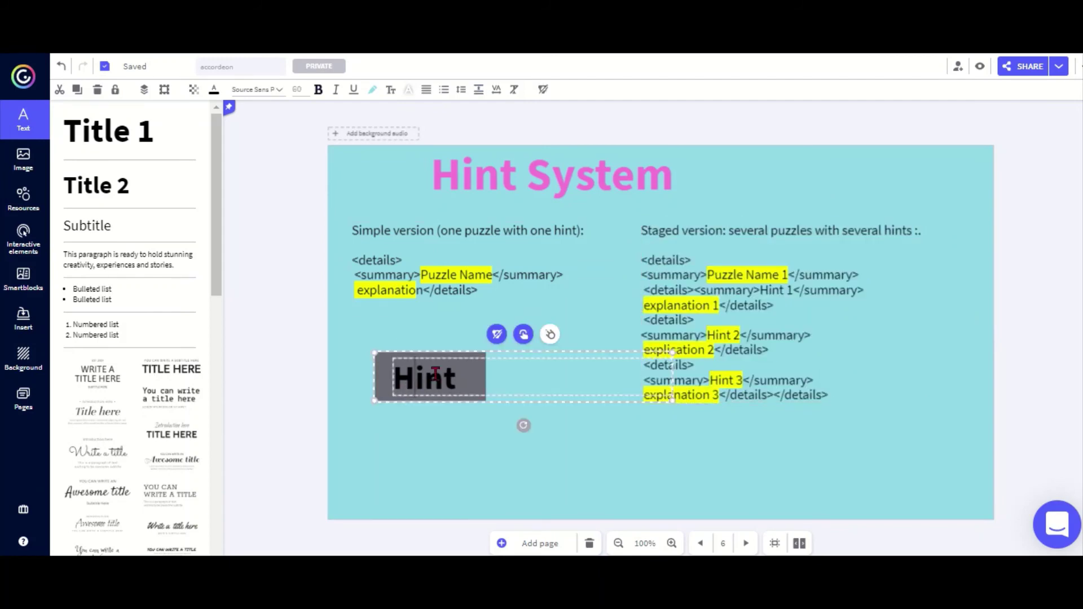
click(522, 335)
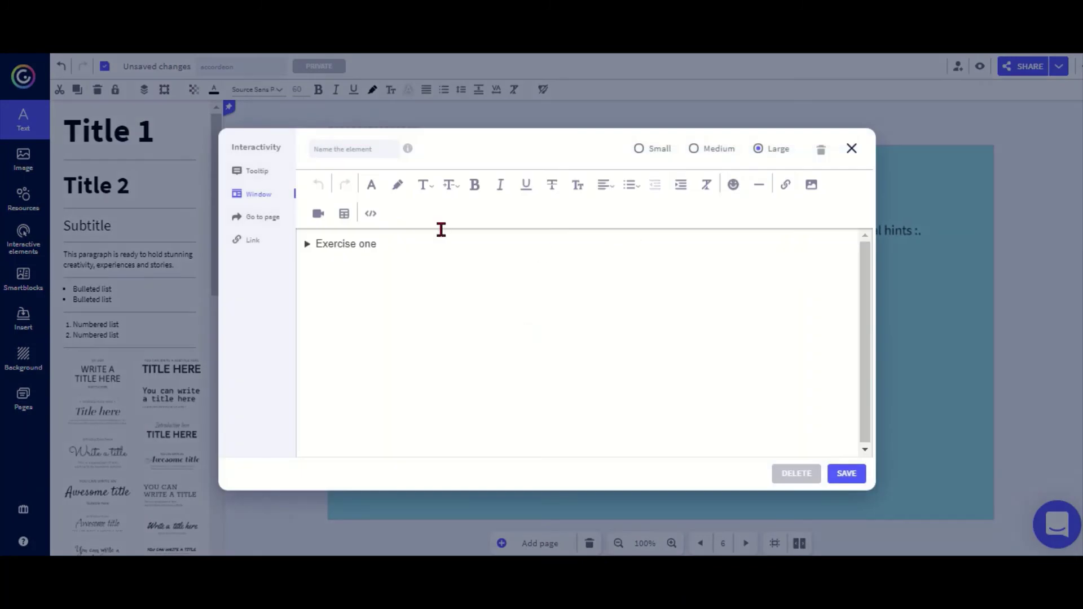
click(370, 214)
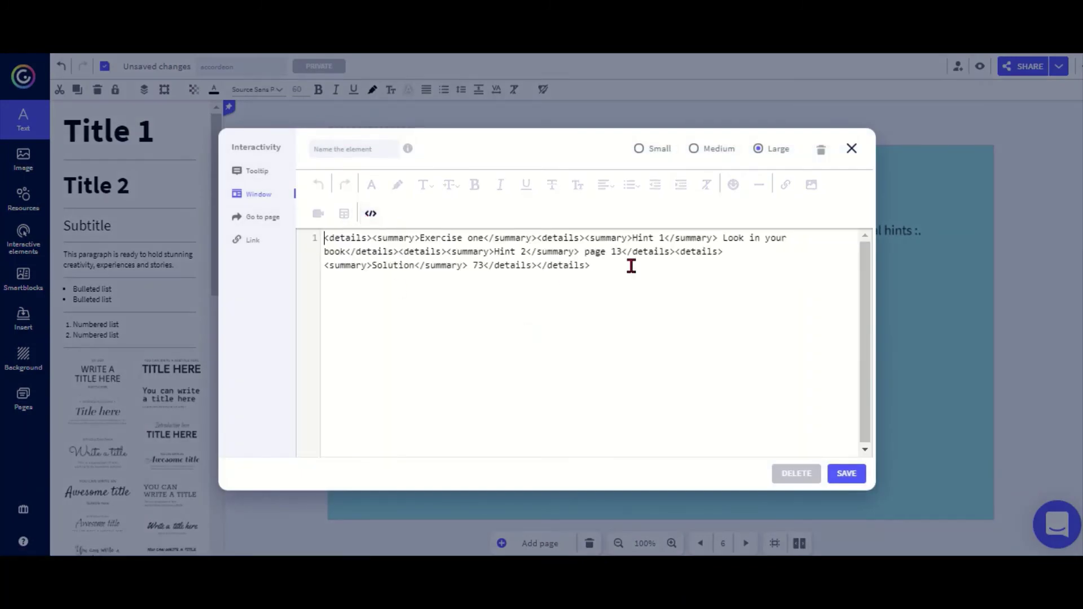
key(ctrl+v)
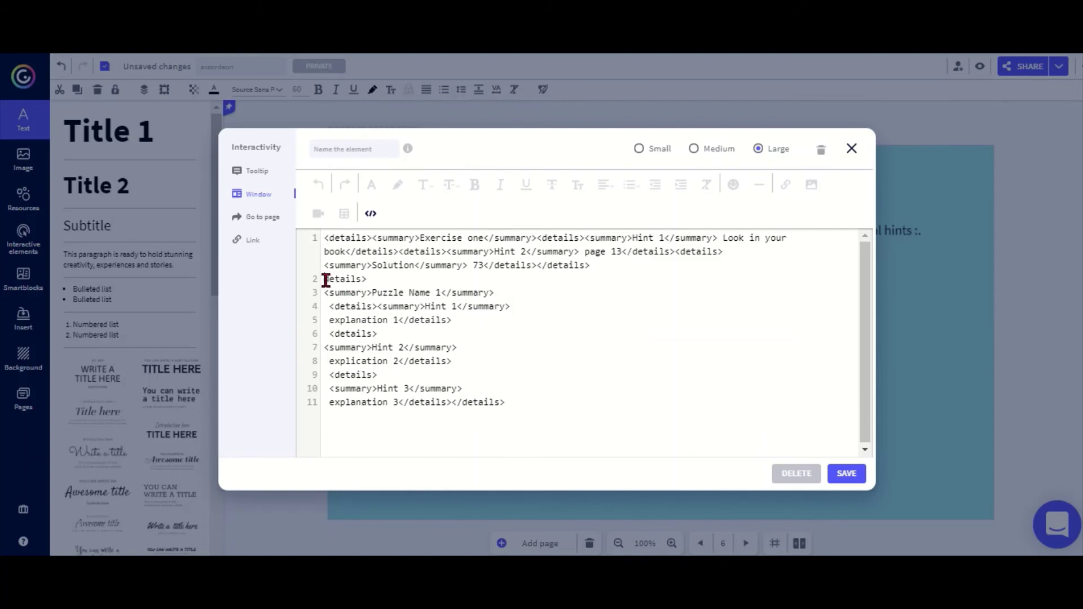
- Rename the new block's 'Puzzle Name 1' to 'Exercise two'
text(<)
click(440, 292)
key(BackSpace)
key(BackSpace)
key(BackSpace)
key(BackSpace)
key(BackSpace)
key(BackSpace)
key(BackSpace)
key(BackSpace)
key(BackSpace)
key(BackSpace)
key(BackSpace)
key(BackSpace)
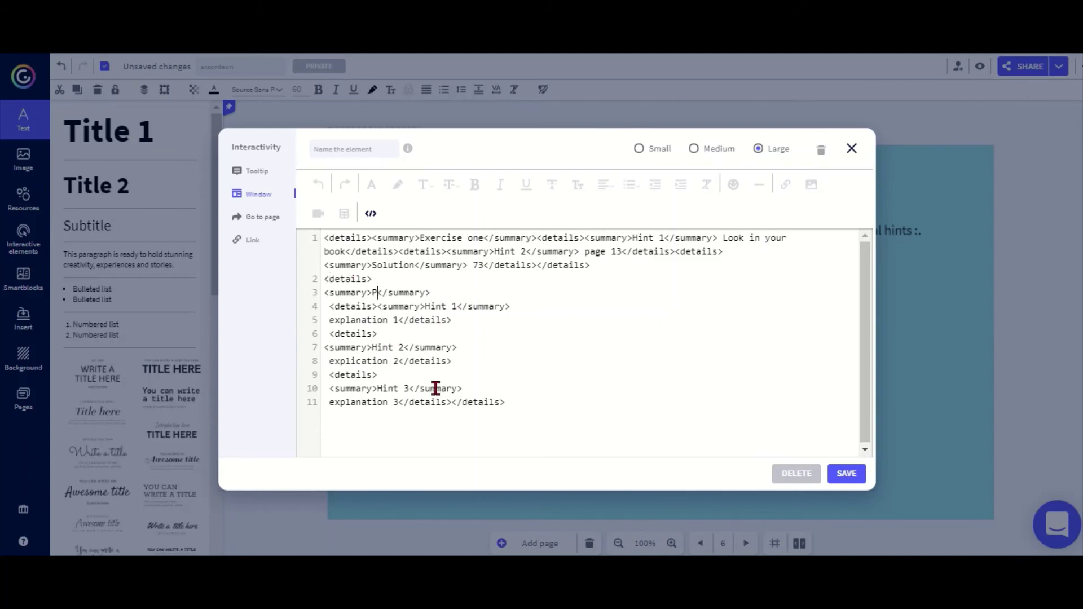
key(BackSpace)
text(Exercise two)
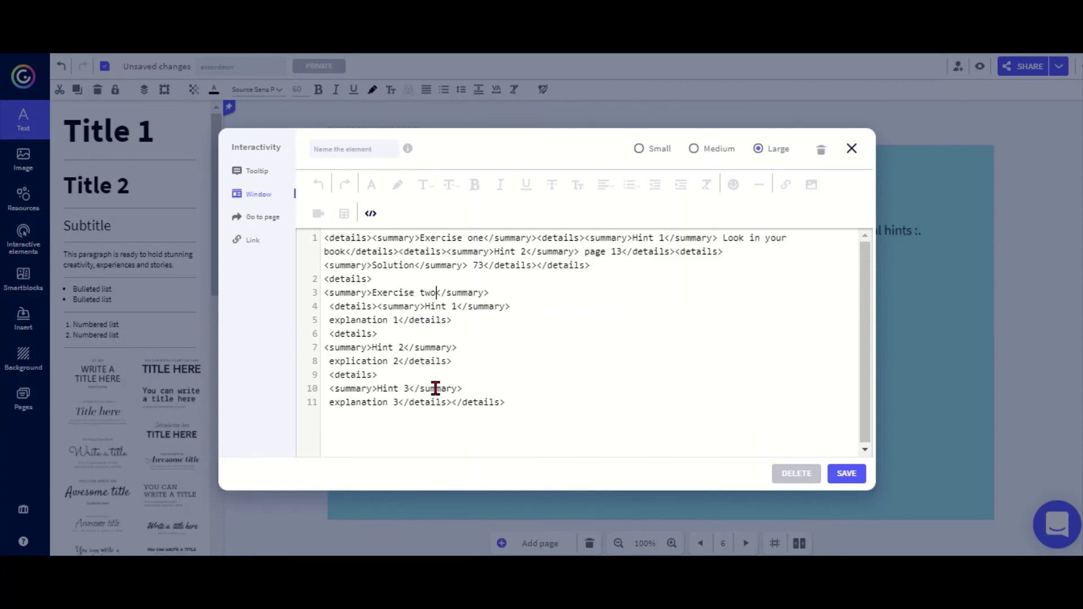
- Save the window content and open the Hint window in preview
click(846, 473)
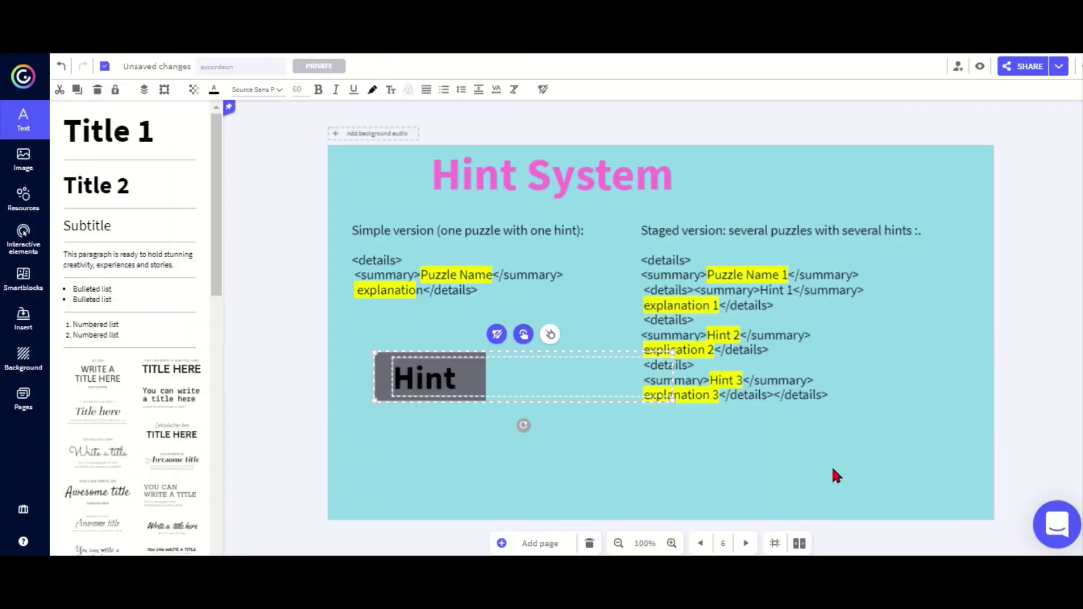
click(980, 66)
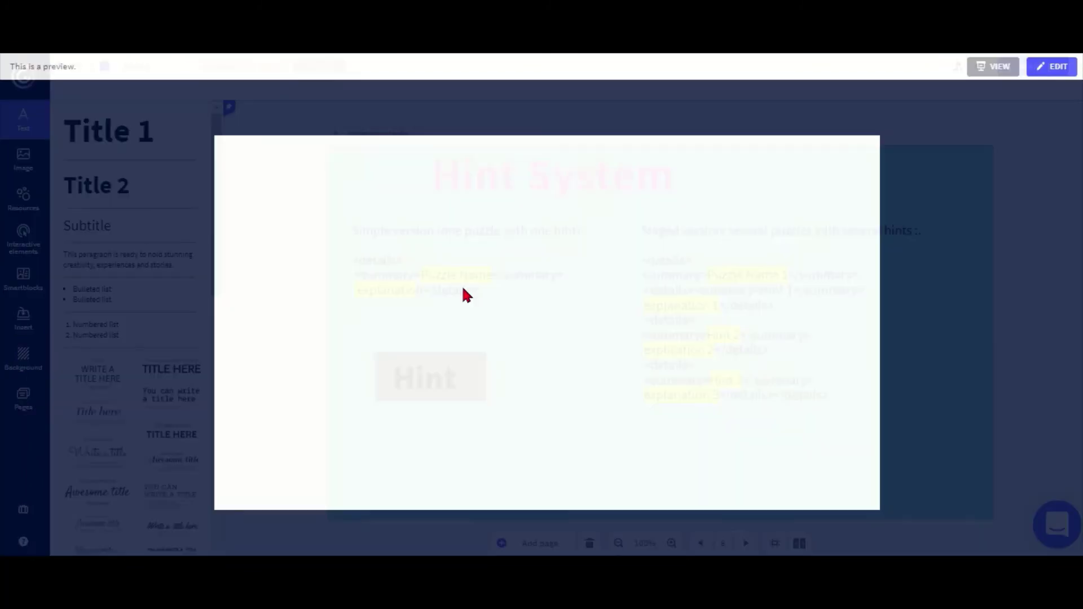
click(314, 377)
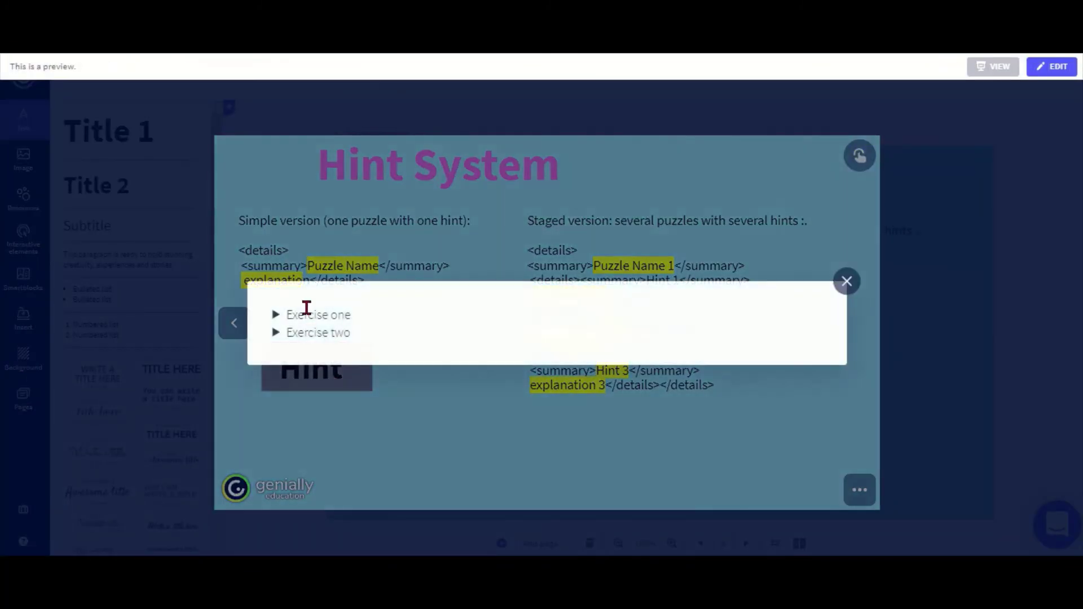
- Expand Exercise two, toggle its Hint 1–3 entries open and closed, then close the window
click(280, 335)
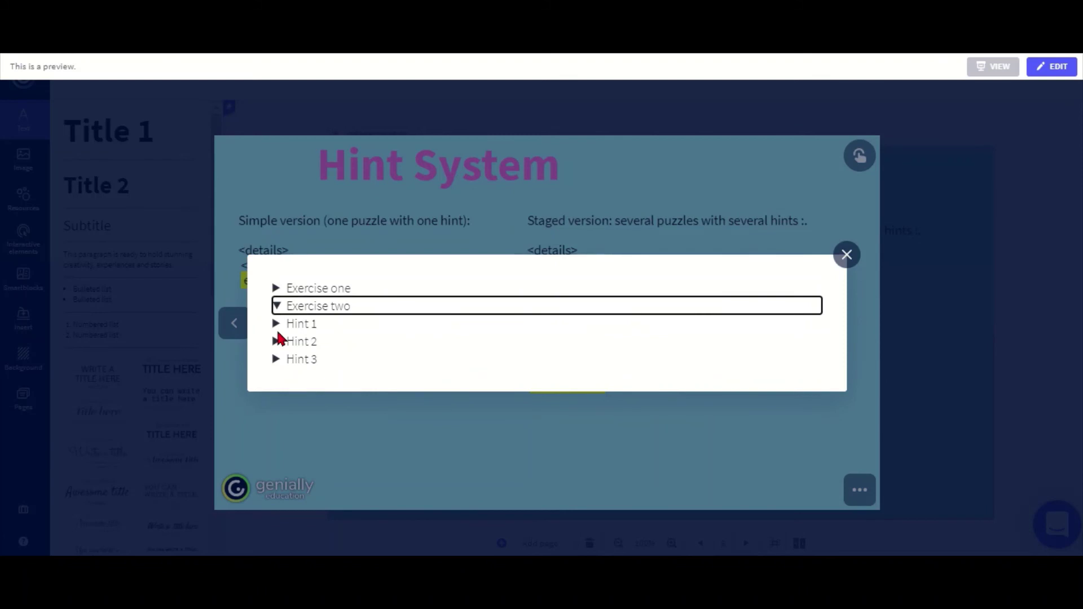
click(306, 322)
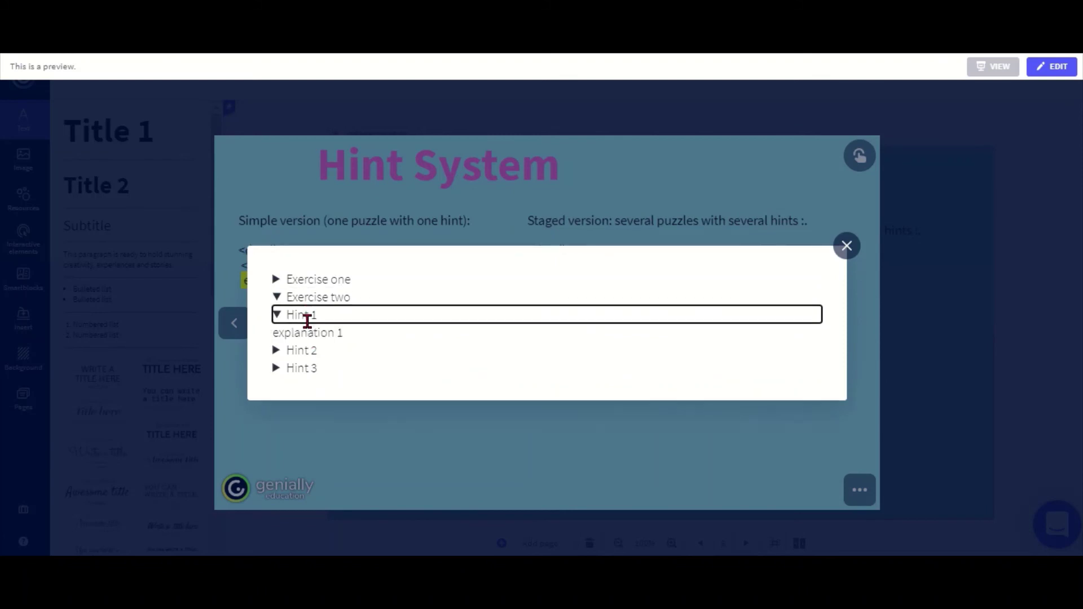
click(278, 315)
click(286, 337)
click(286, 338)
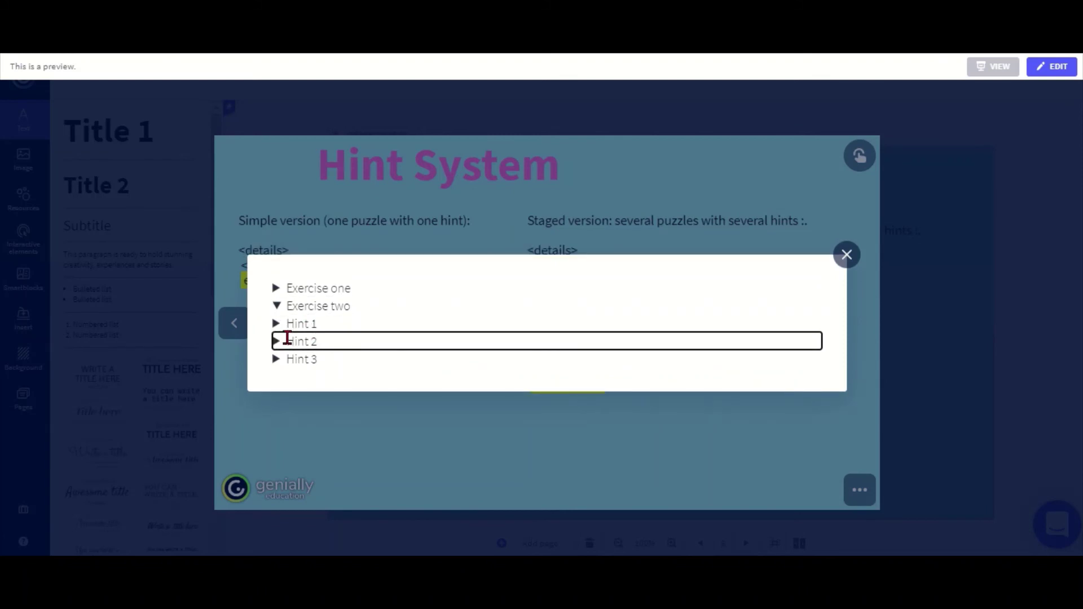
click(294, 358)
click(294, 360)
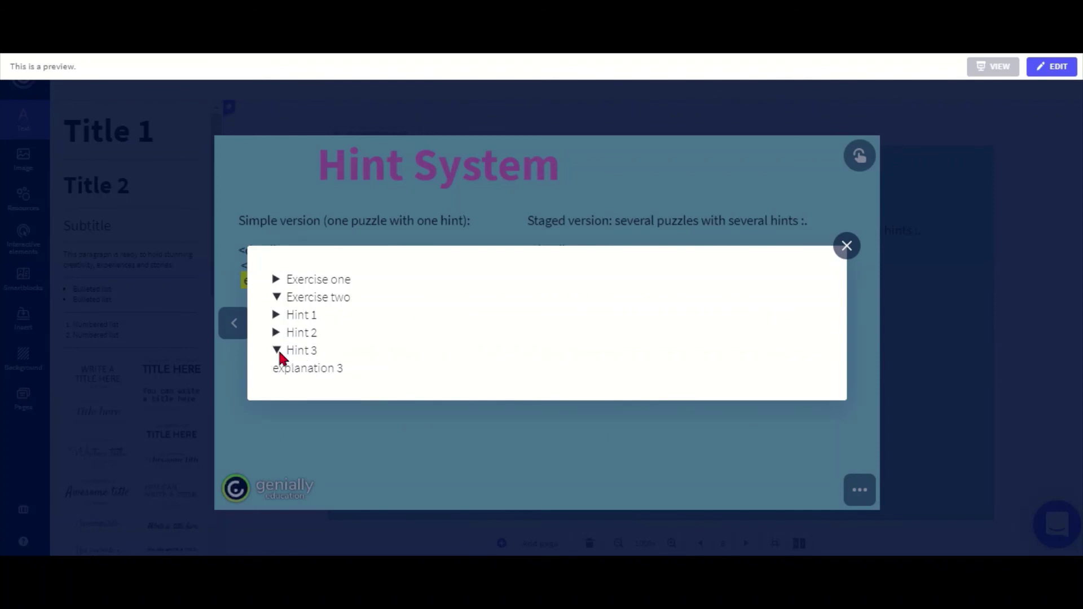
click(278, 351)
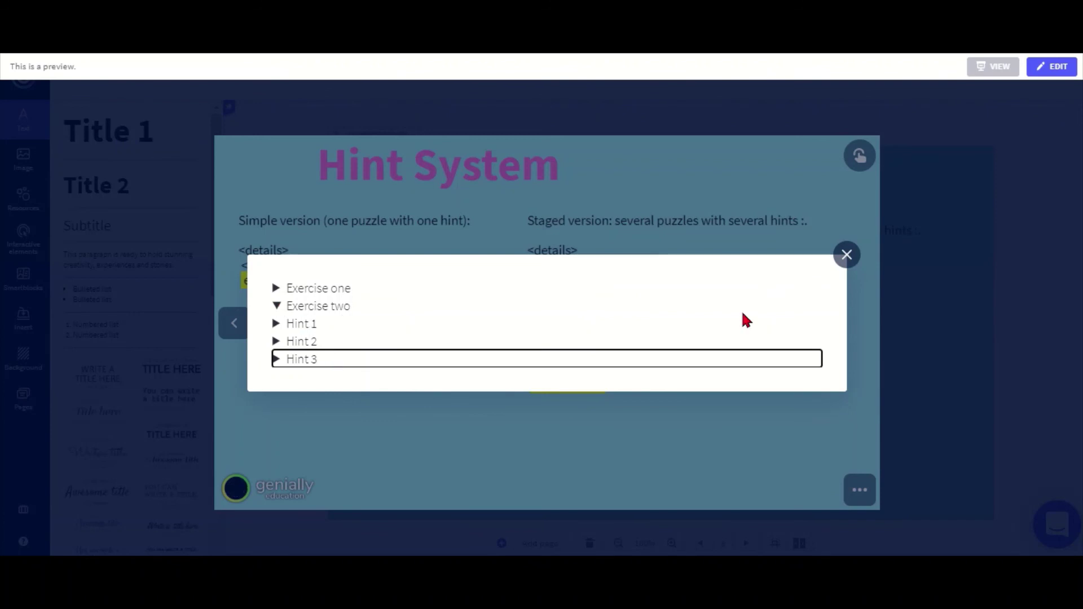
click(846, 254)
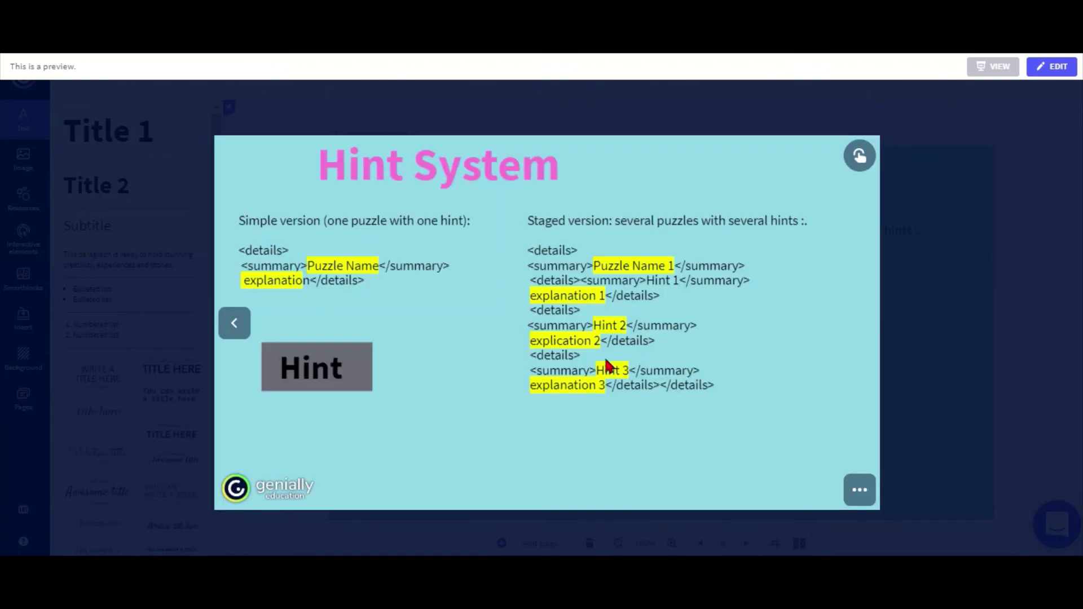